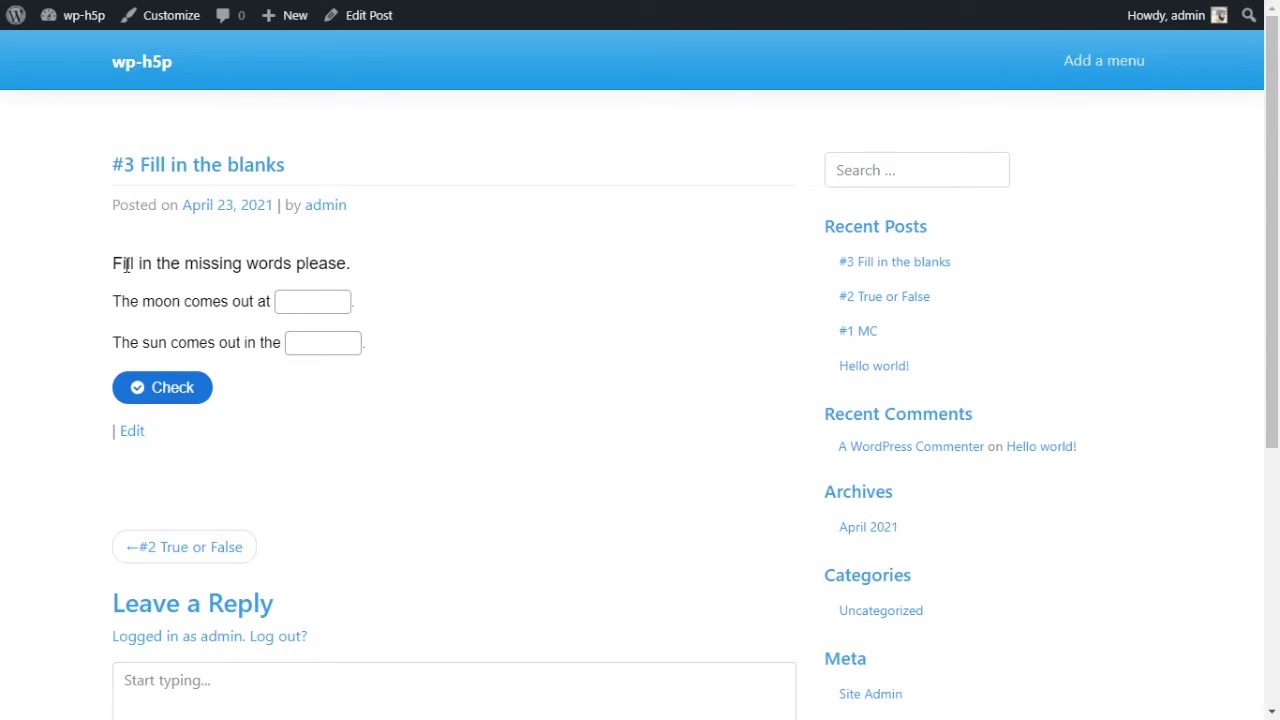
Fill the two blanks with 'night' and 'morning' and check the answers for a 2/2 score
{"action": "left_click_drag", "start_coordinate": [113, 263], "coordinate": [352, 263]}
{"action": "left_click", "coordinate": [320, 303]}
{"action": "left_click", "coordinate": [316, 348]}
{"action": "left_click", "coordinate": [308, 301]}
{"action": "key", "text": "Tab"}
{"action": "key", "text": "shift+Tab"}
{"action": "key", "text": "Tab"}
{"action": "key", "text": "shift+Tab"}
{"action": "type", "text": "night"}
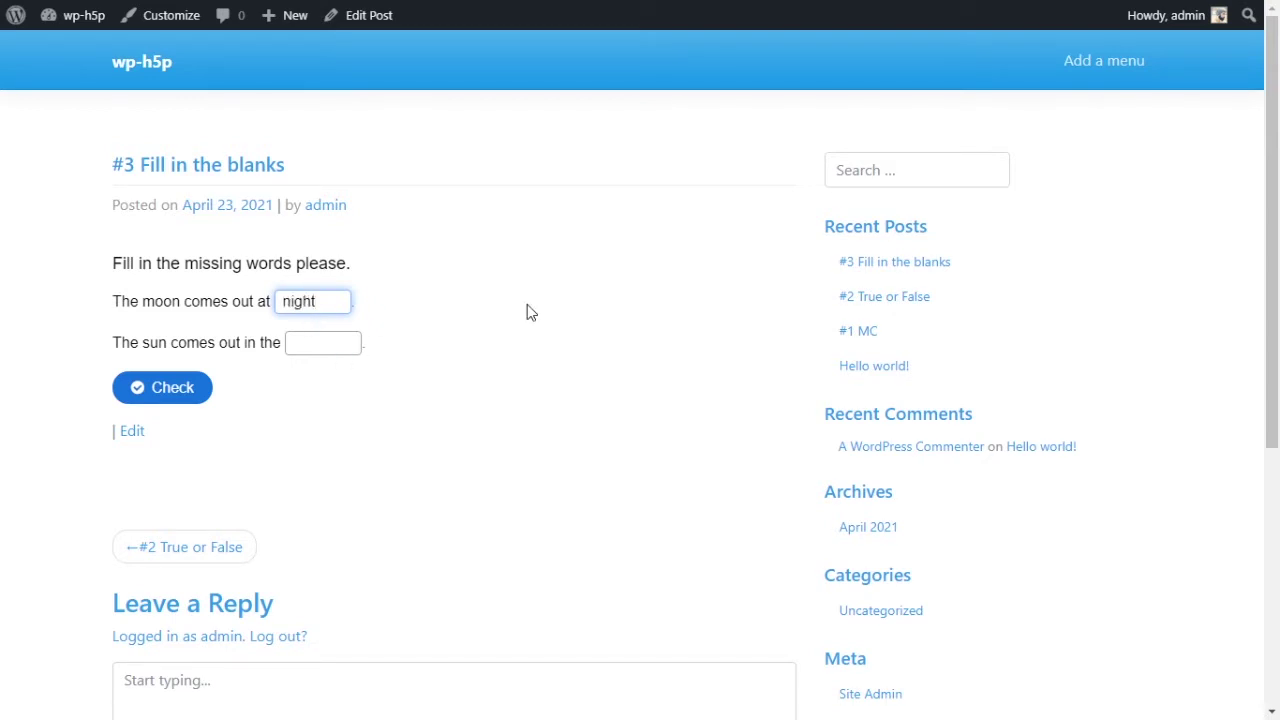
{"action": "key", "text": "Tab"}
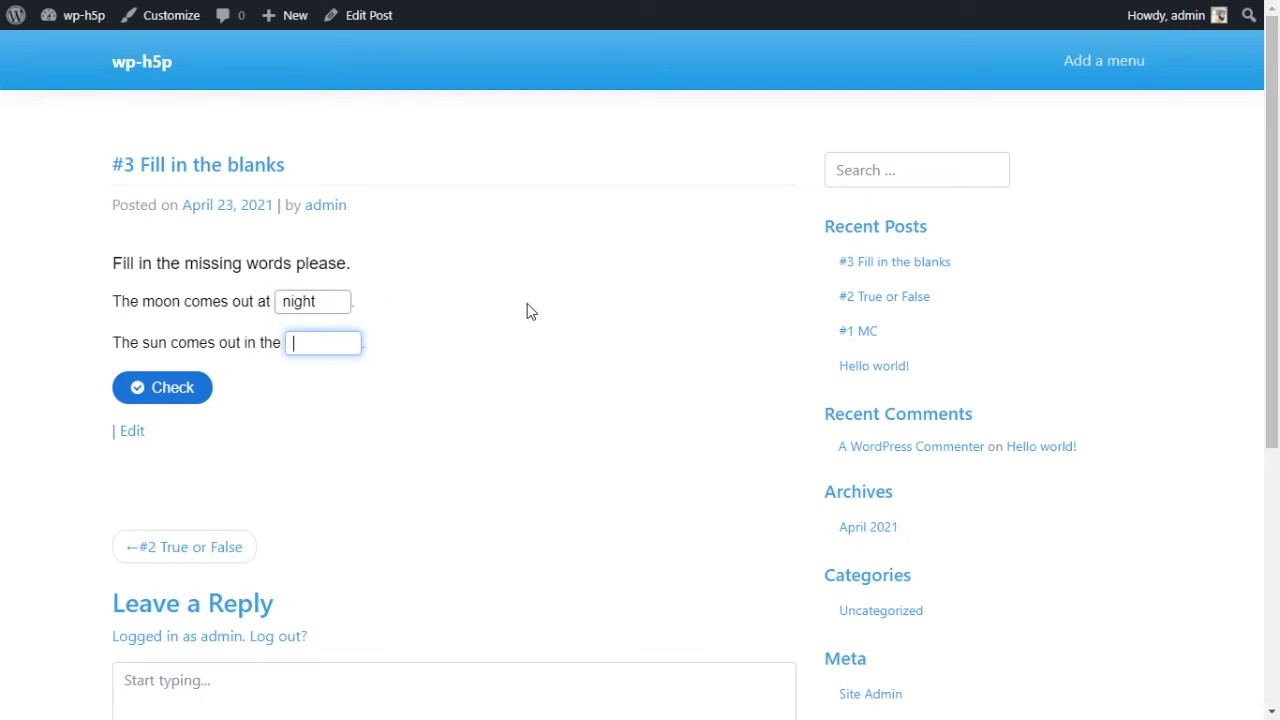
{"action": "type", "text": "morning"}
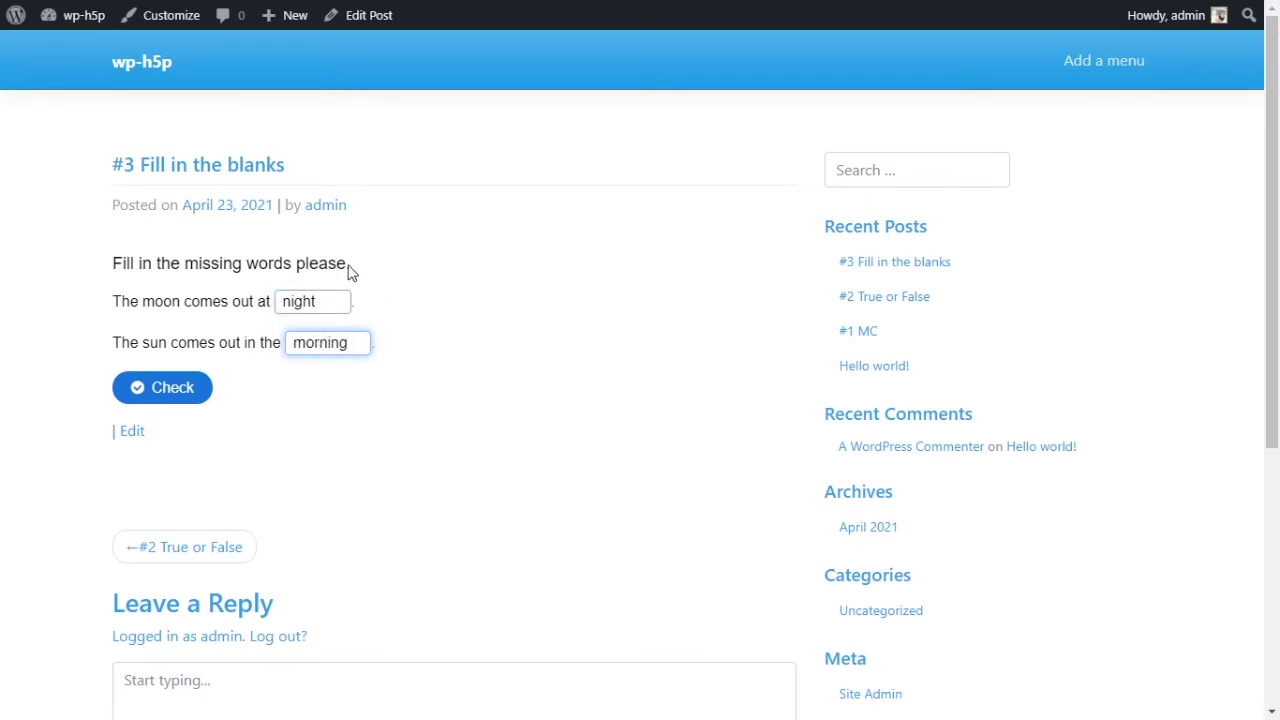
{"action": "left_click", "coordinate": [168, 400]}
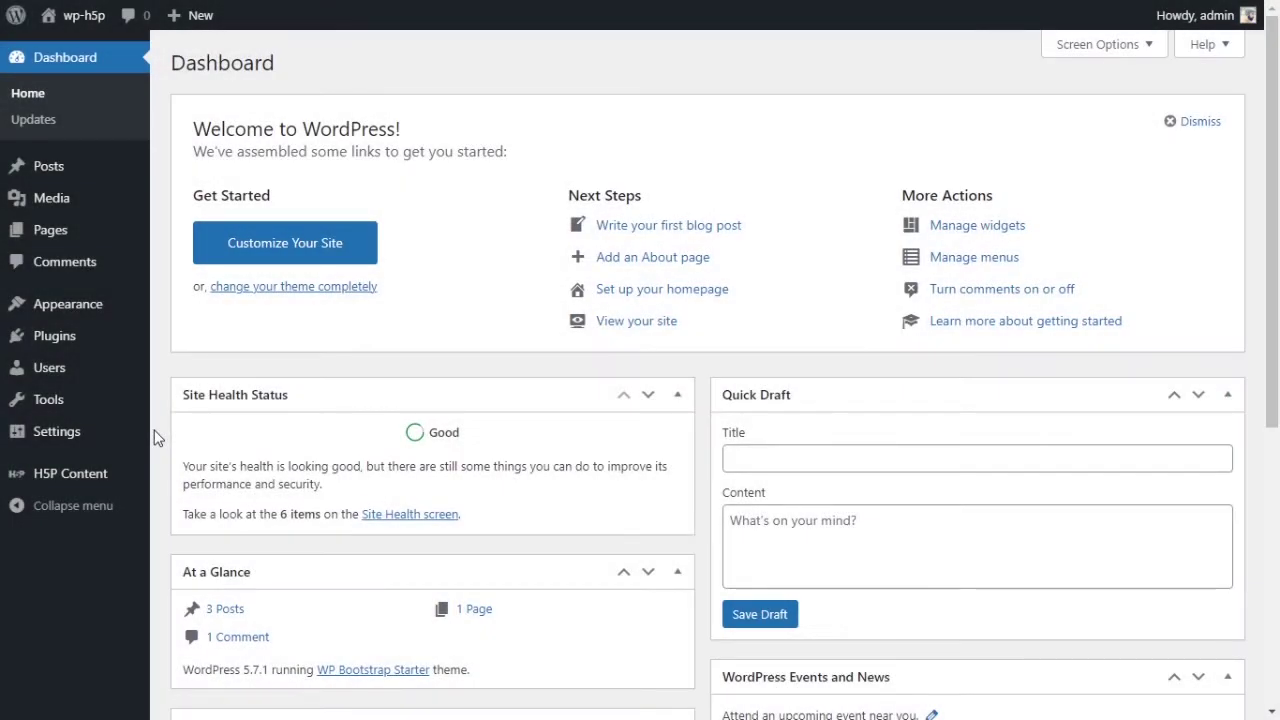
{"action": "mouse_move", "coordinate": [70, 474]}
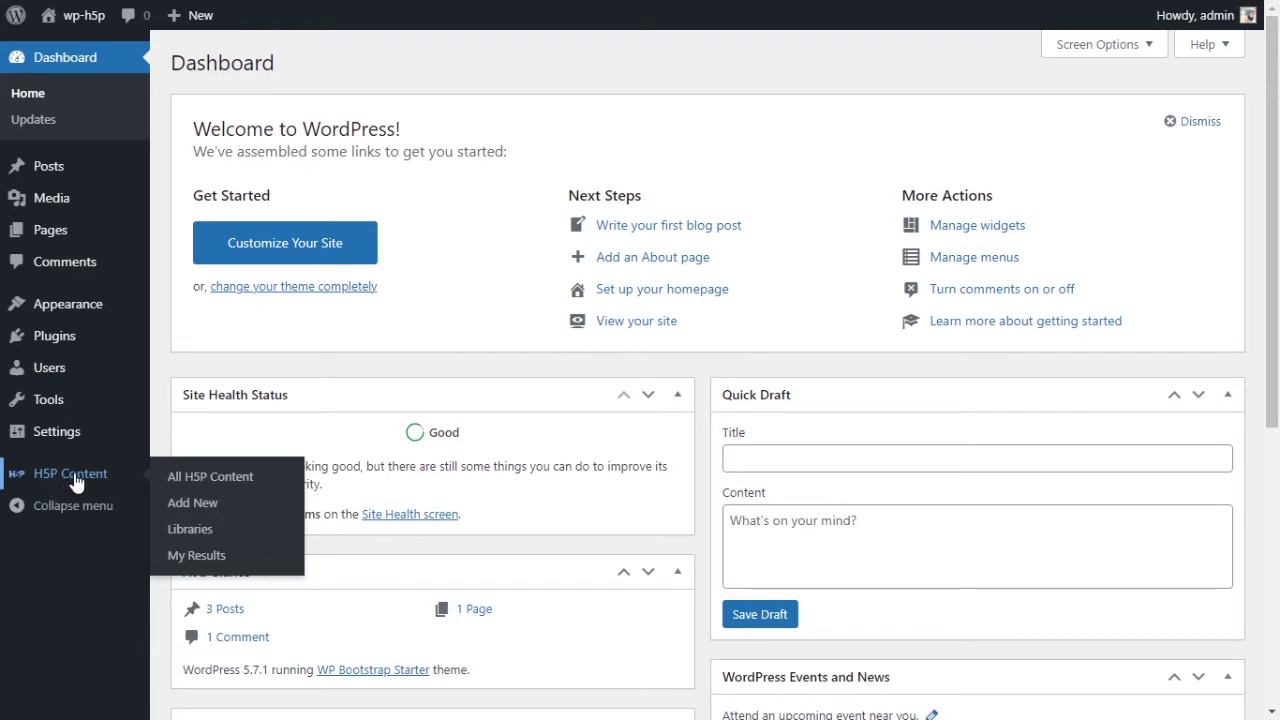
Add new H5P content, search the hub for 'fill' and choose Fill in the Blanks
{"action": "left_click", "coordinate": [228, 508]}
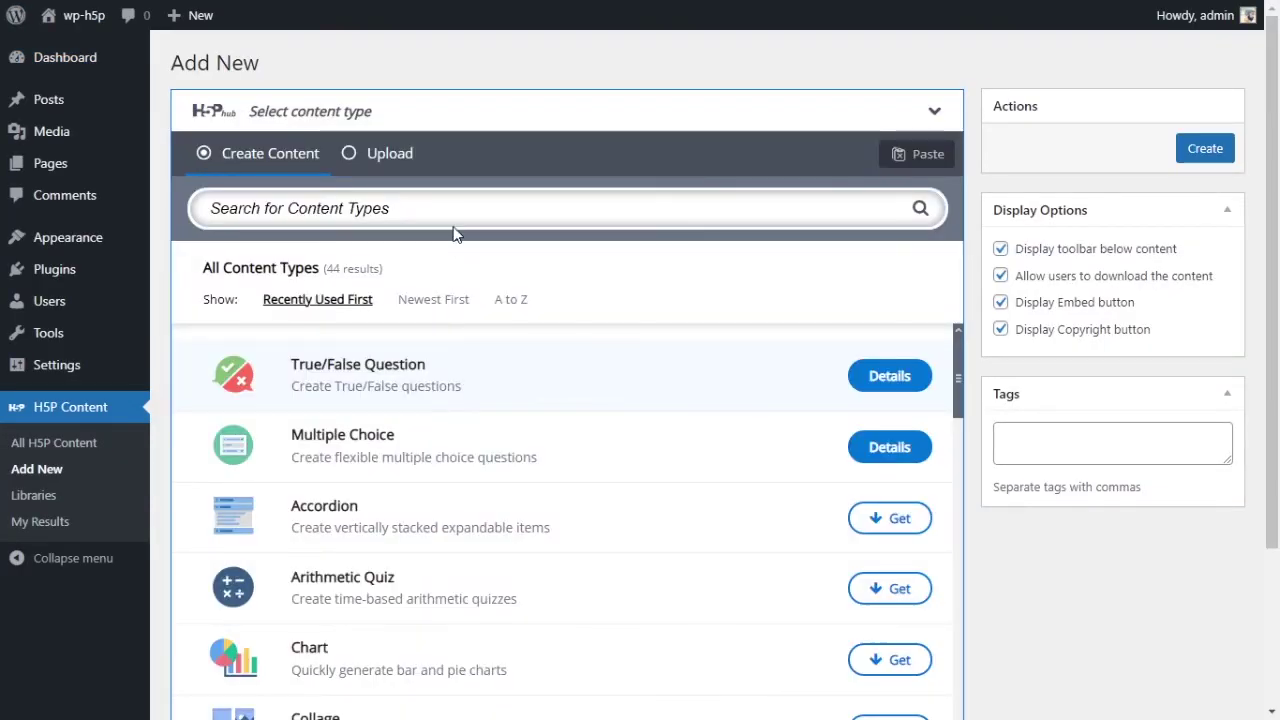
{"action": "left_click", "coordinate": [457, 215]}
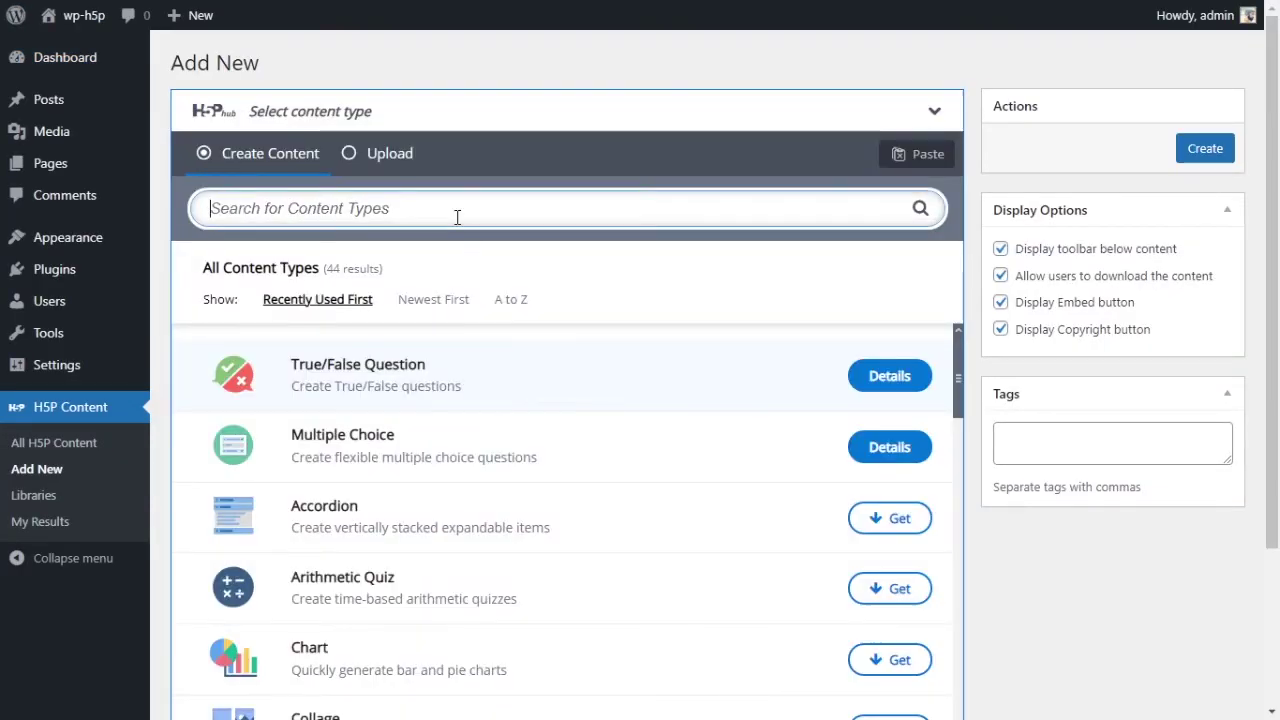
{"action": "type", "text": "f"}
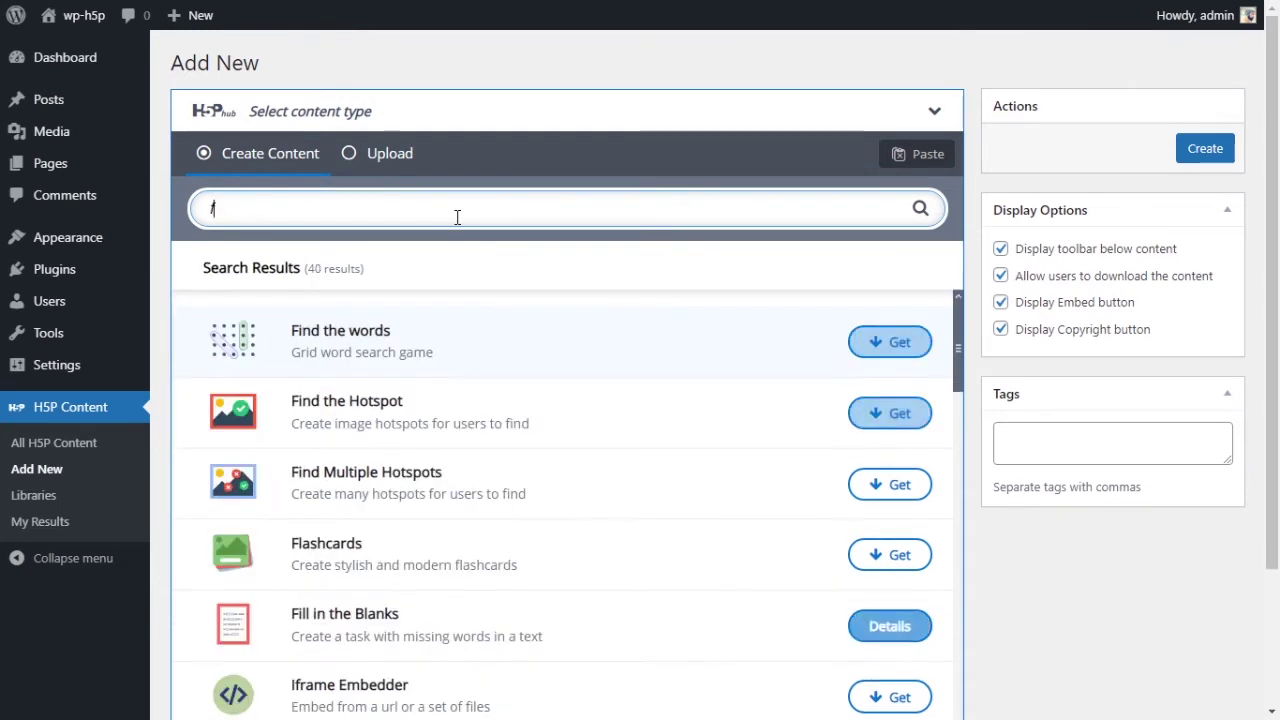
{"action": "type", "text": "ill"}
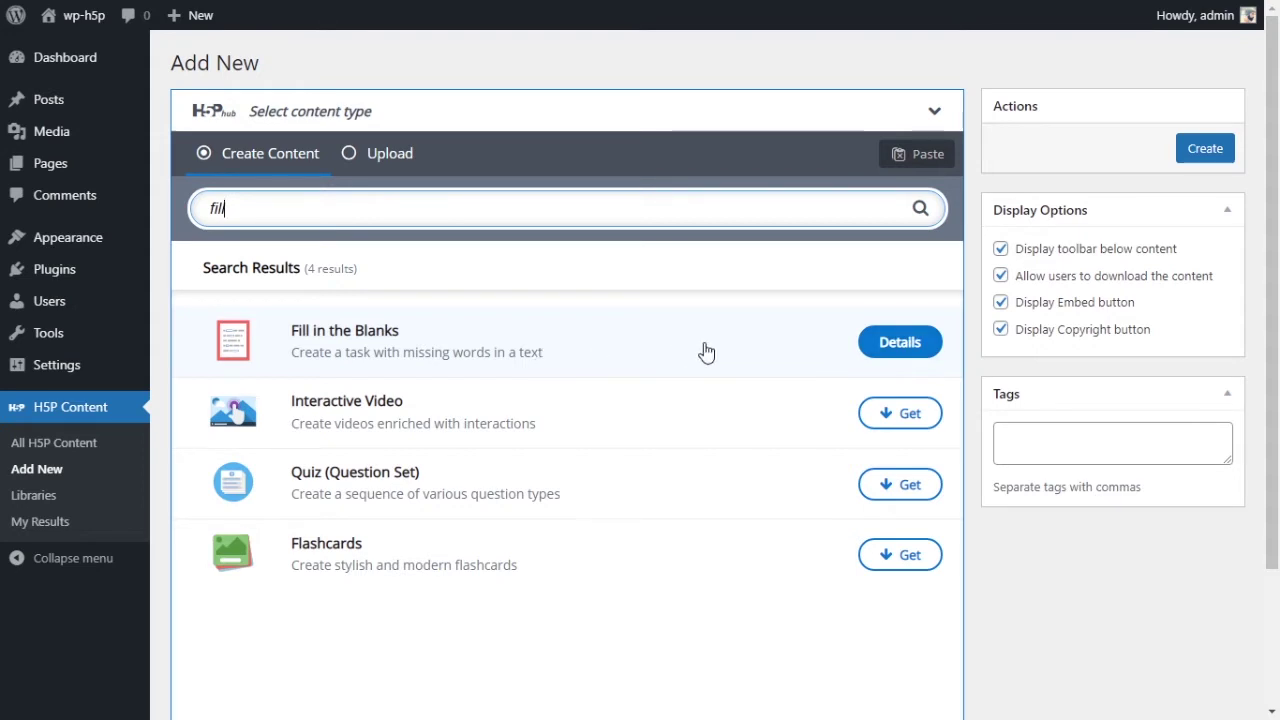
{"action": "left_click", "coordinate": [479, 346]}
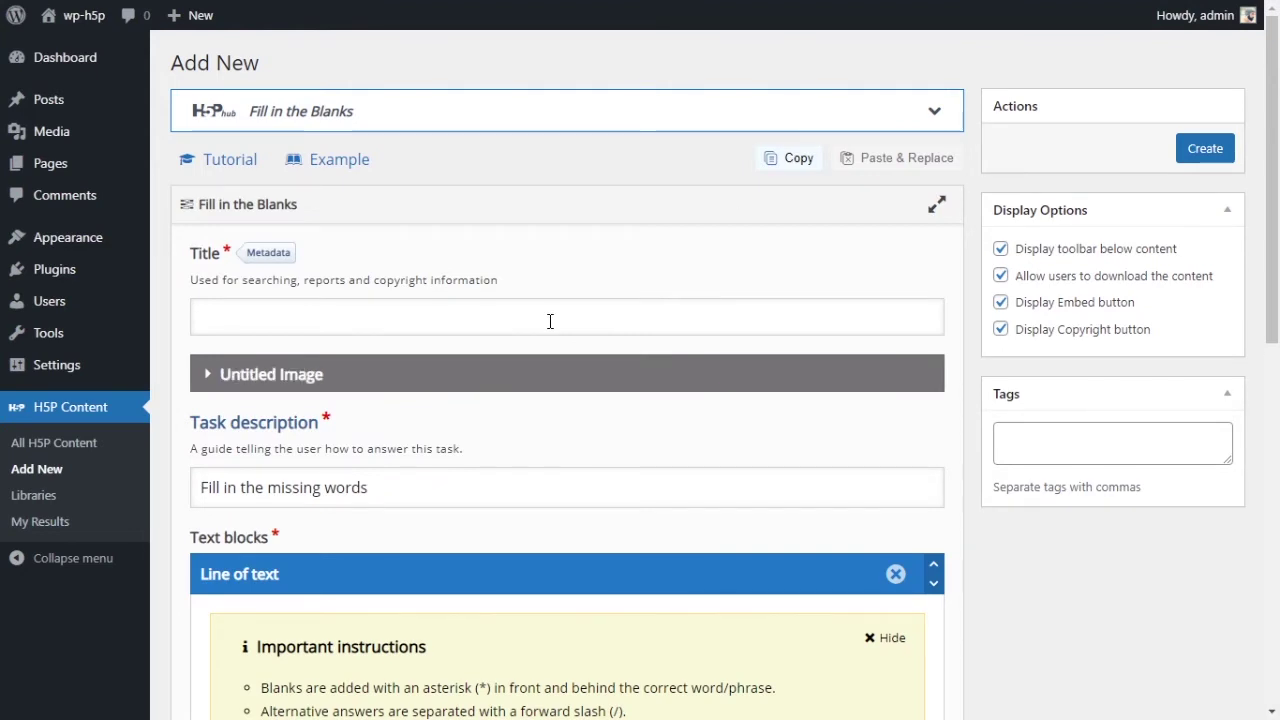
Enter 'Fill in the blanks' as the activity title
{"action": "left_click", "coordinate": [550, 321]}
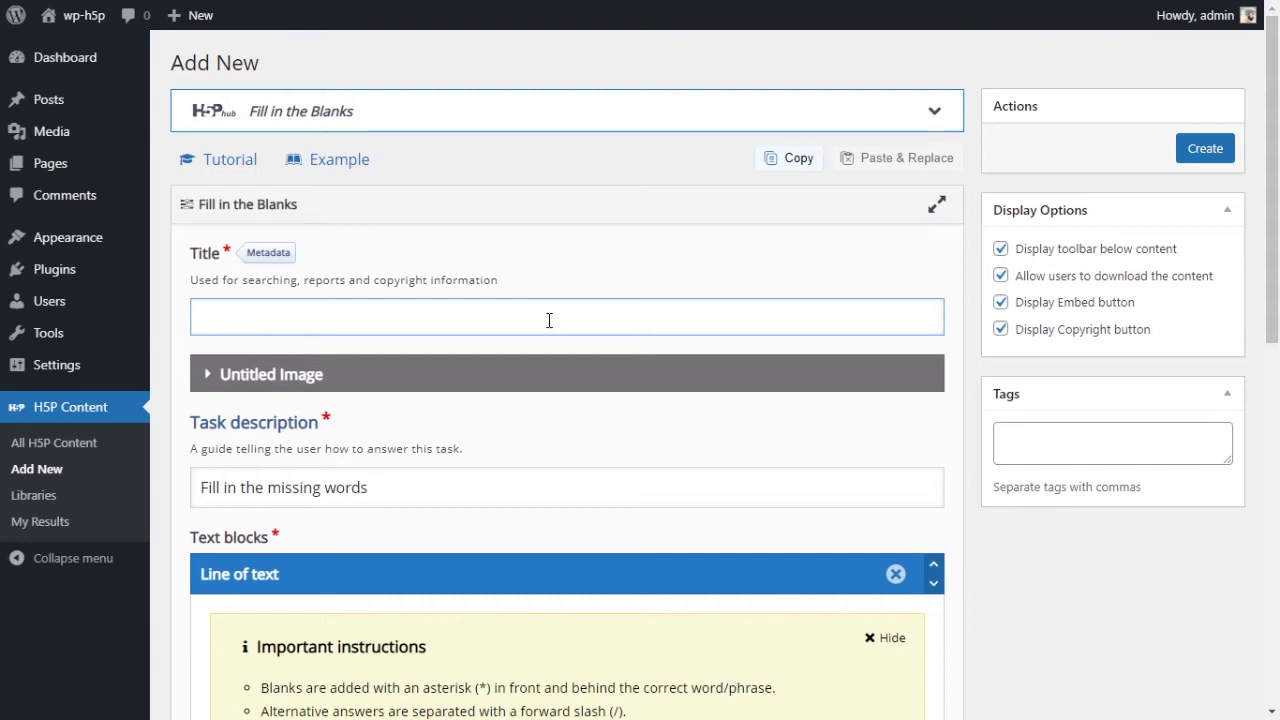
{"action": "type", "text": "Fill in the blanks"}
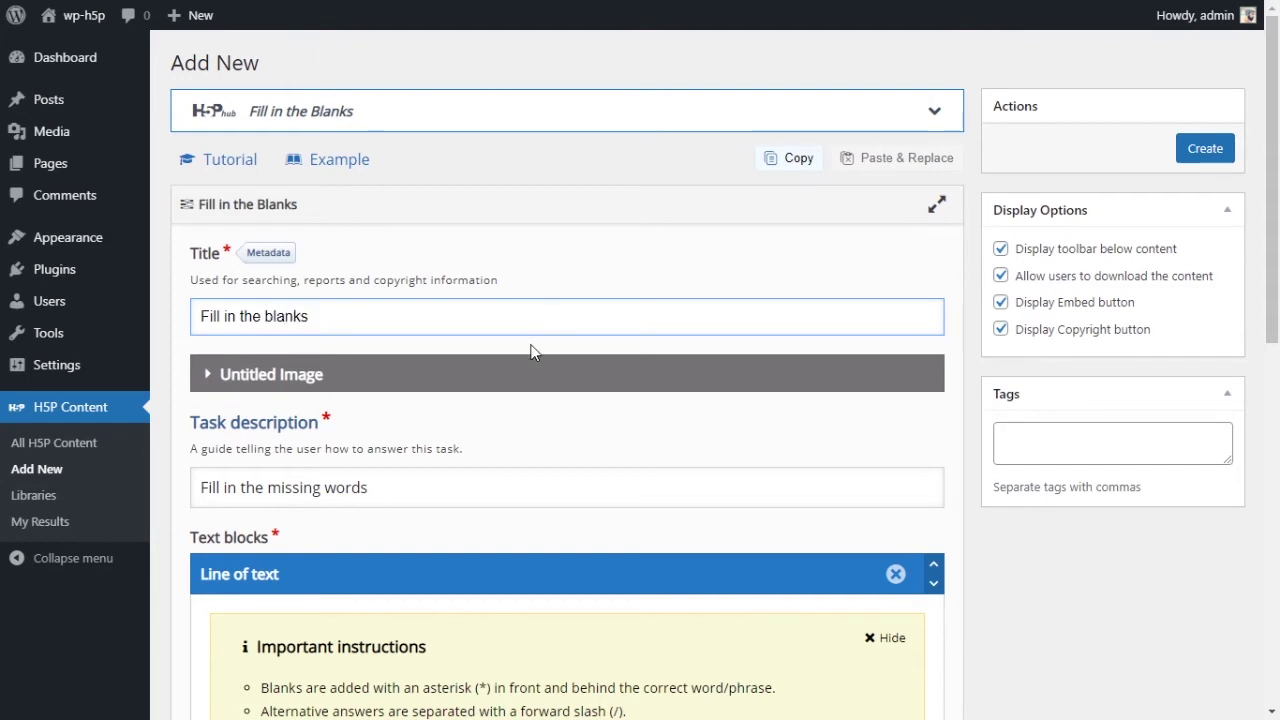
{"action": "scroll", "coordinate": [515, 372], "scroll_direction": "down", "scroll_amount": 1}
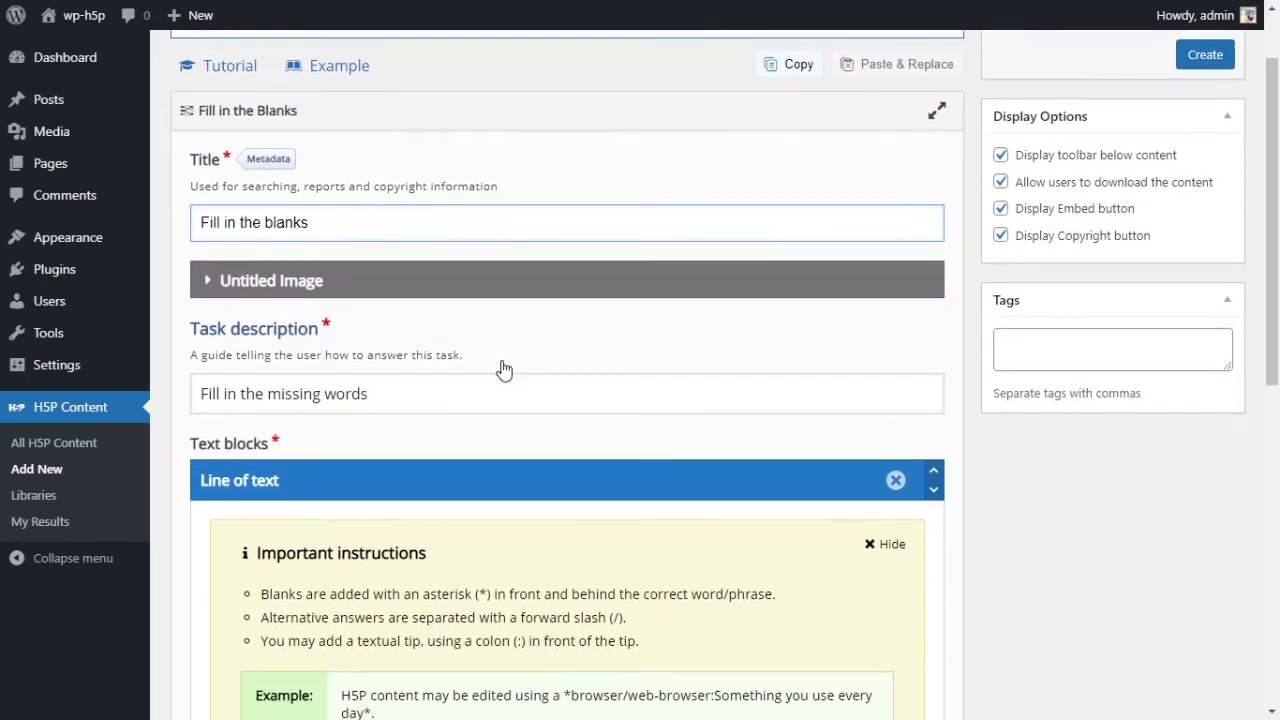
Expand and collapse the Untitled Image section, leaving it empty
{"action": "left_click", "coordinate": [208, 283]}
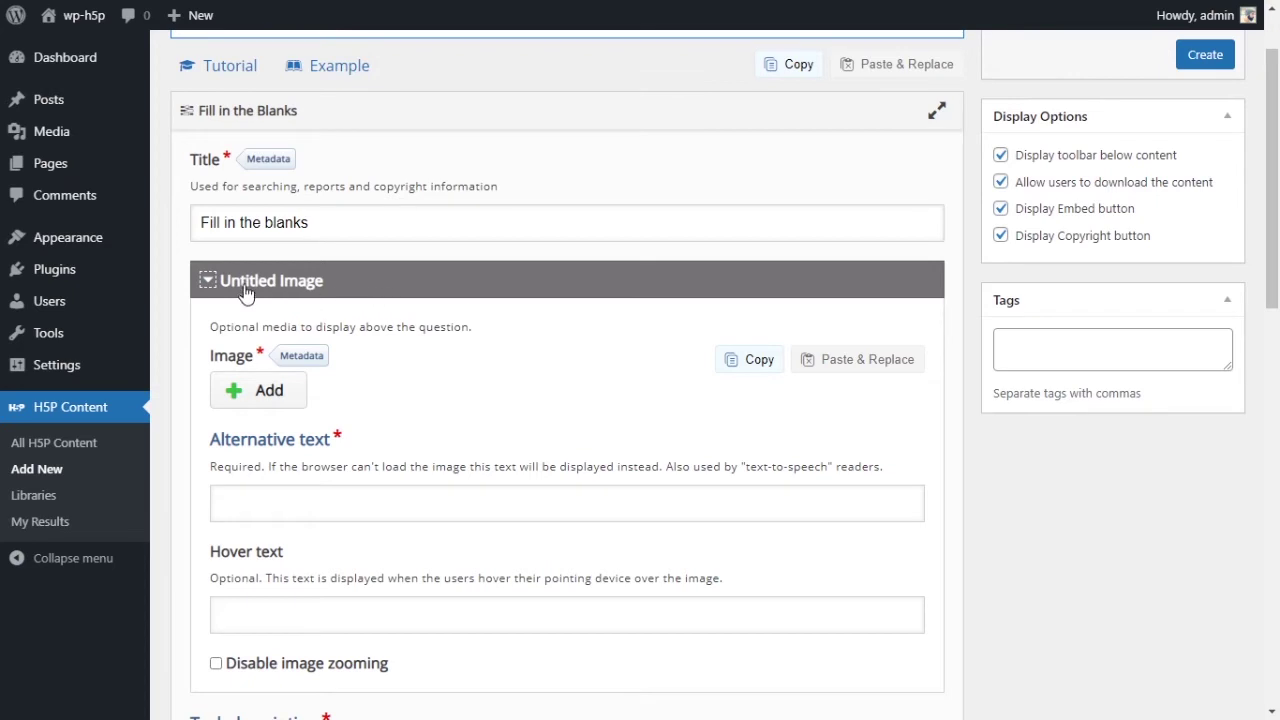
{"action": "left_click", "coordinate": [210, 281]}
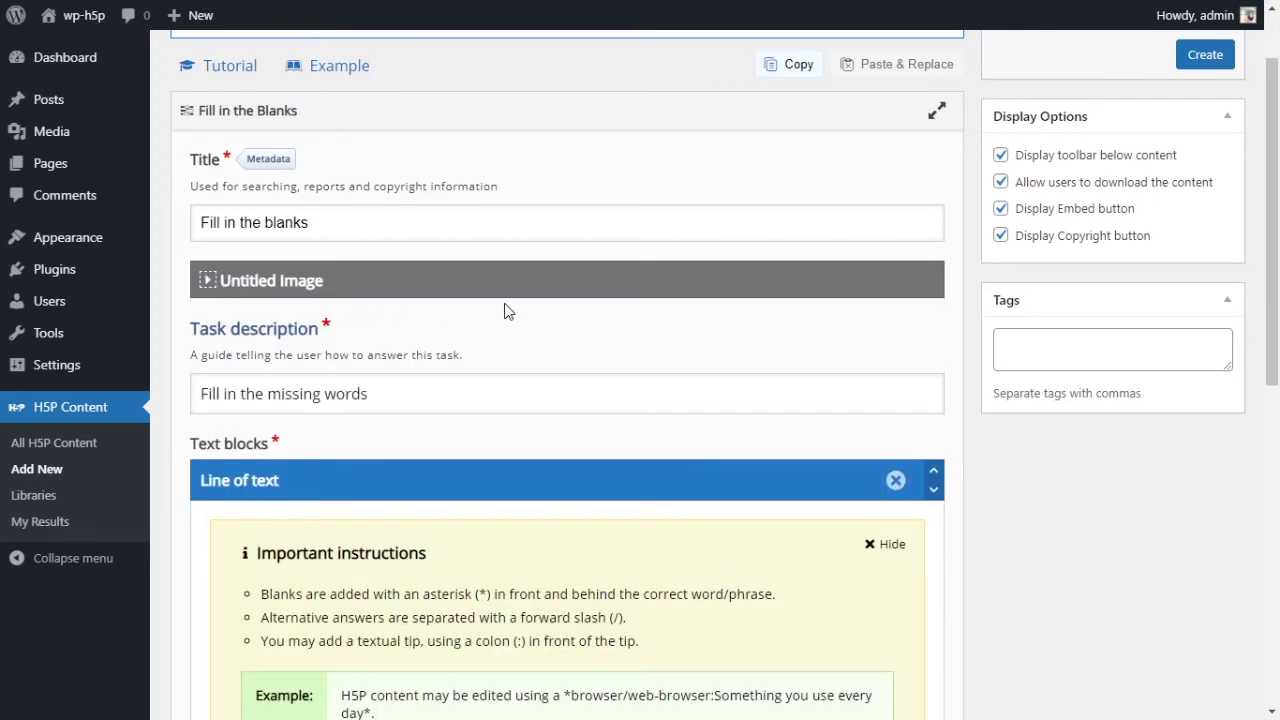
{"action": "left_click", "coordinate": [210, 281]}
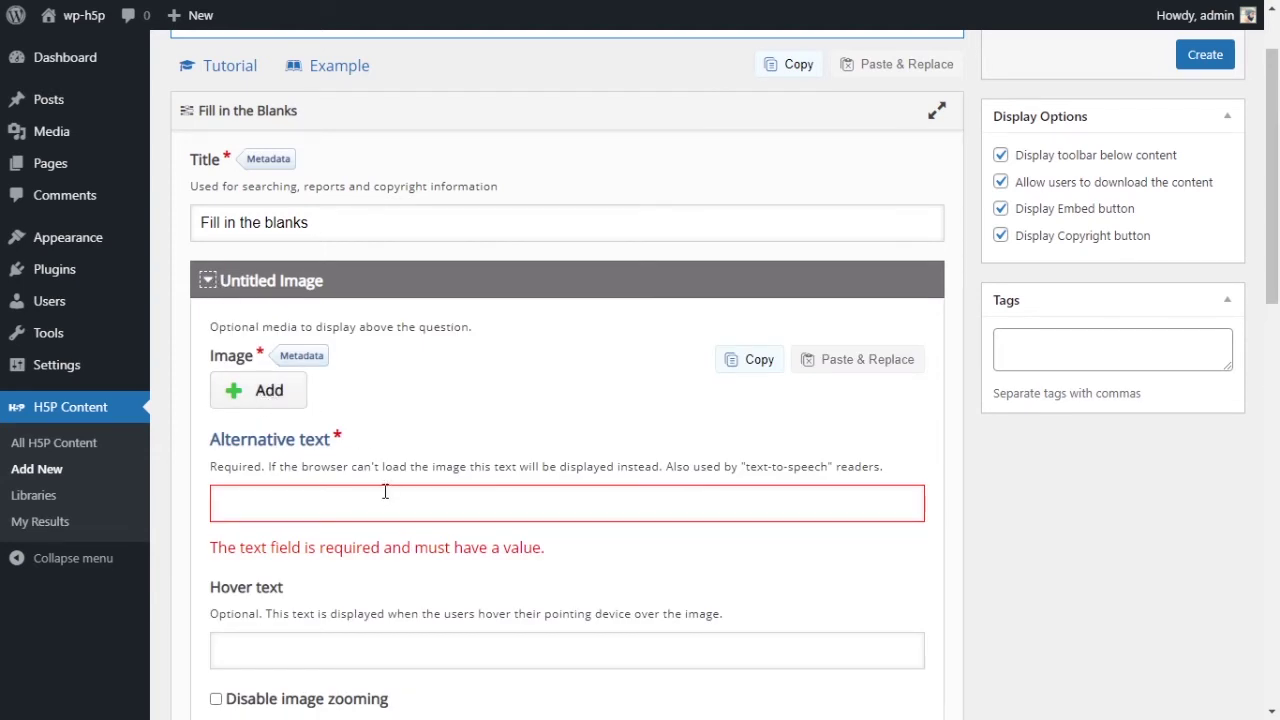
{"action": "left_click", "coordinate": [212, 282]}
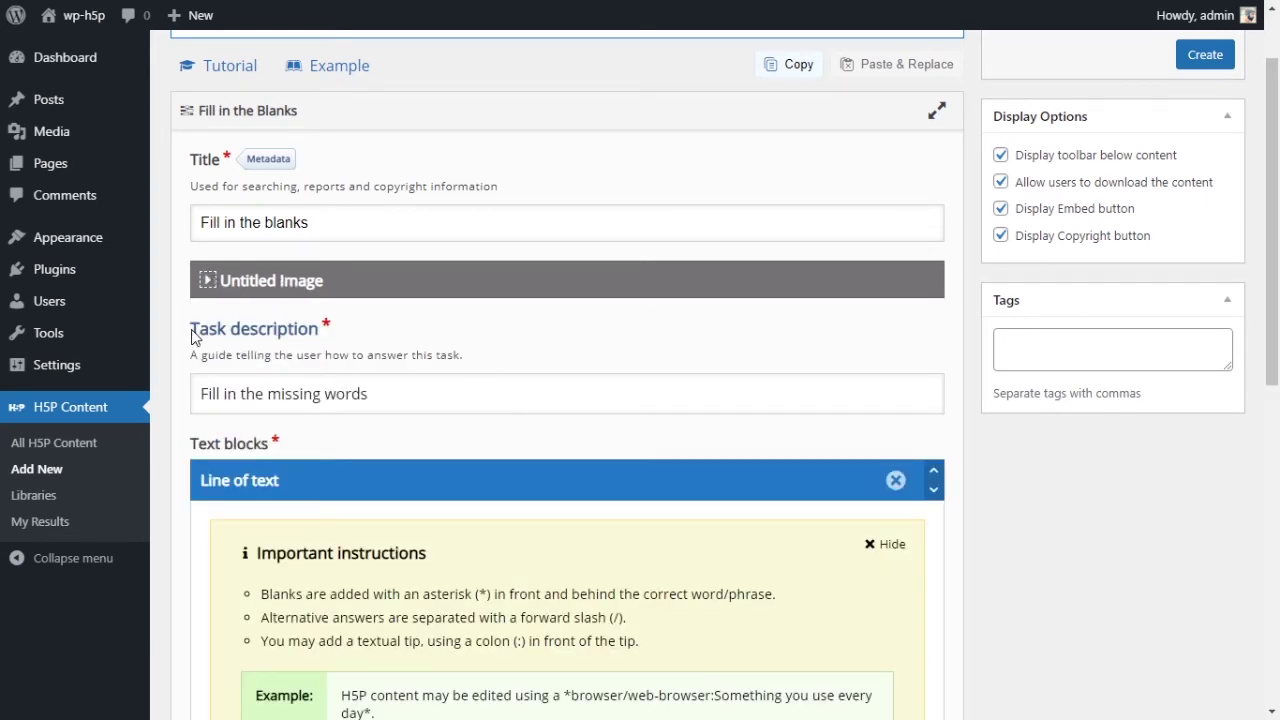
{"action": "left_click_drag", "start_coordinate": [192, 333], "coordinate": [367, 343]}
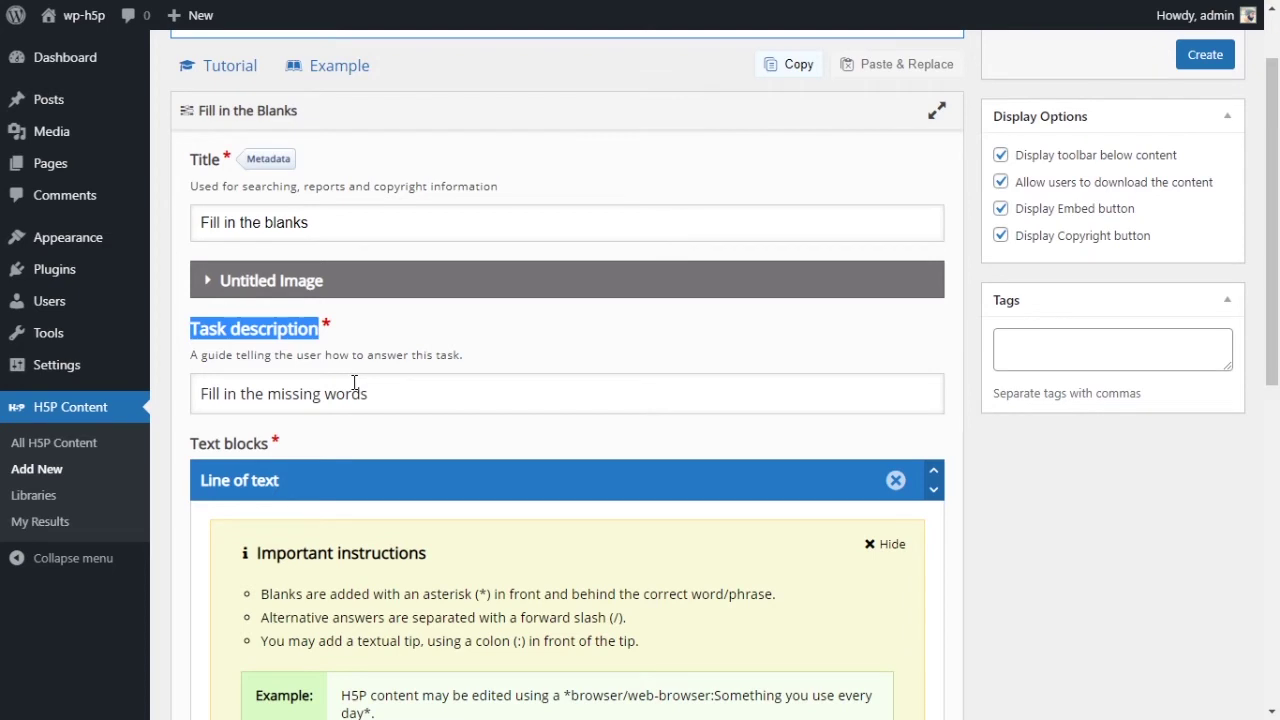
Append 'please' so the task description reads 'Fill in the missing words please.'
{"action": "left_click", "coordinate": [277, 390]}
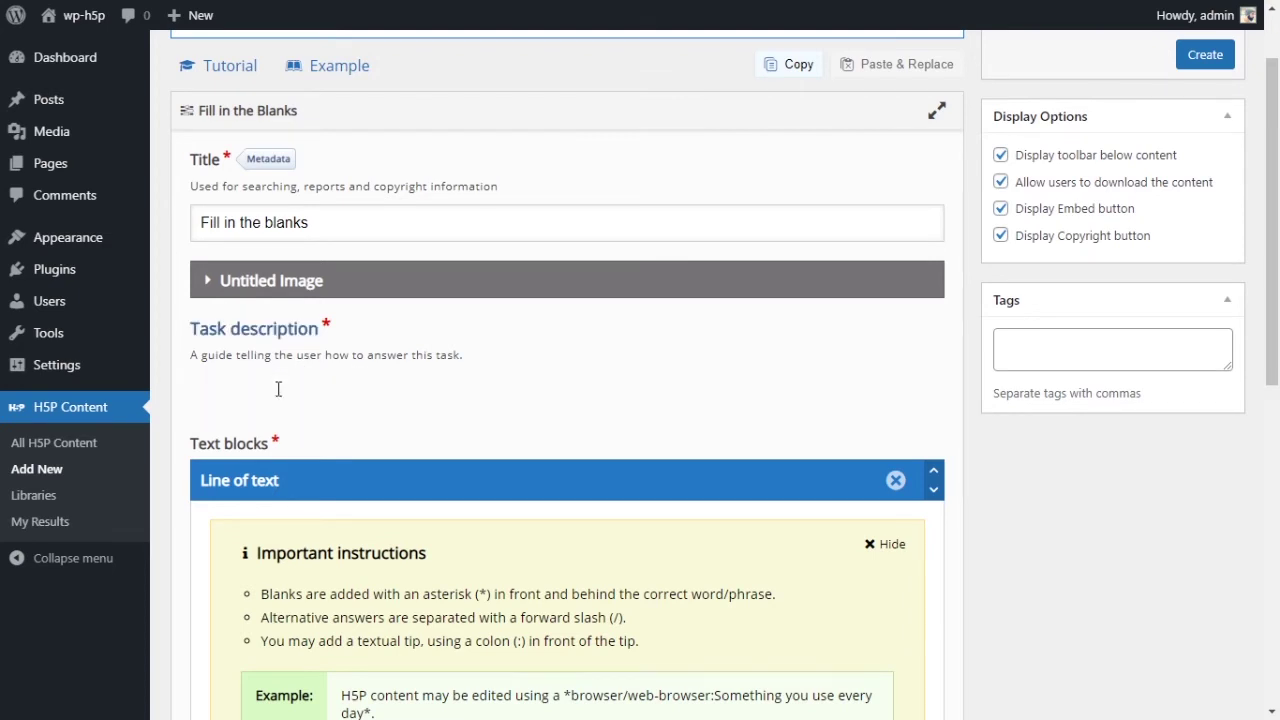
{"action": "type", "text": "Fill in the missing words"}
{"action": "key", "text": "ctrl+shift+Left"}
{"action": "key", "text": "ctrl+shift+Left"}
{"action": "key", "text": "ctrl+shift+Left"}
{"action": "key", "text": "ctrl+shift+Left"}
{"action": "left_click", "coordinate": [426, 436]}
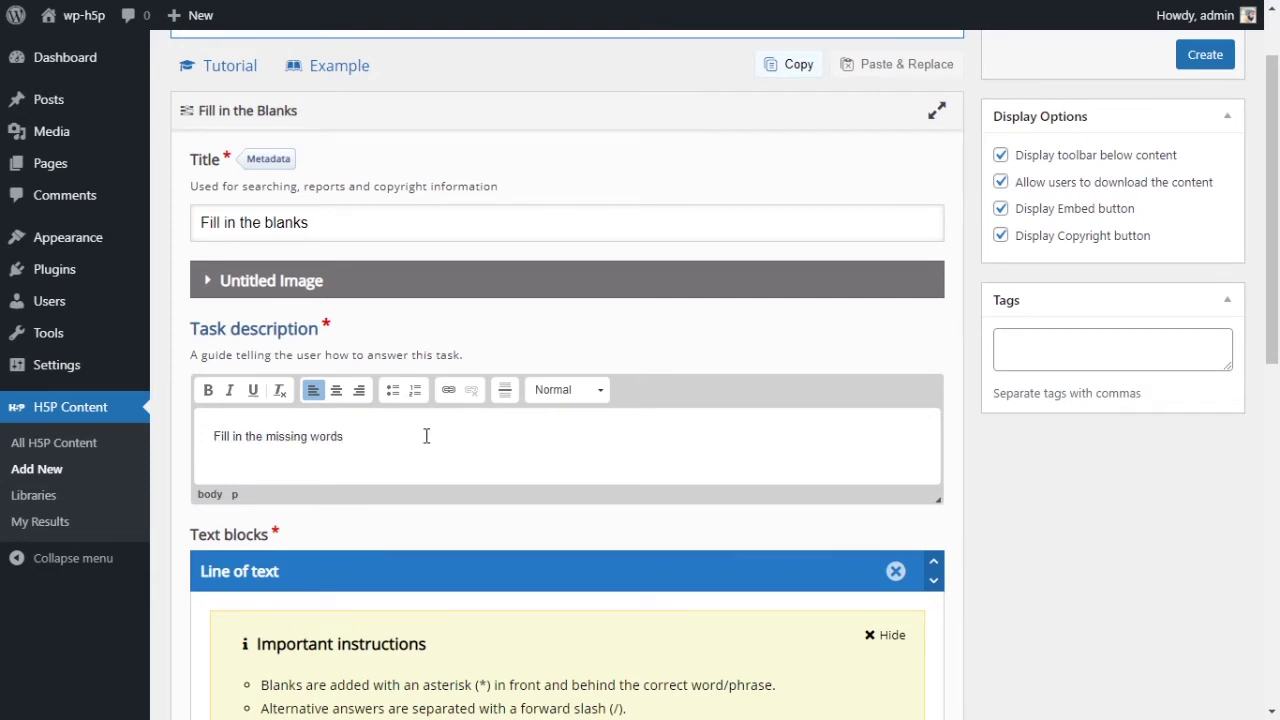
{"action": "type", "text": " please"}
Scroll to the text block's first line, then return to the task description
{"action": "scroll", "coordinate": [525, 450], "scroll_direction": "down", "scroll_amount": 1}
{"action": "scroll", "coordinate": [525, 450], "scroll_direction": "down", "scroll_amount": 2}
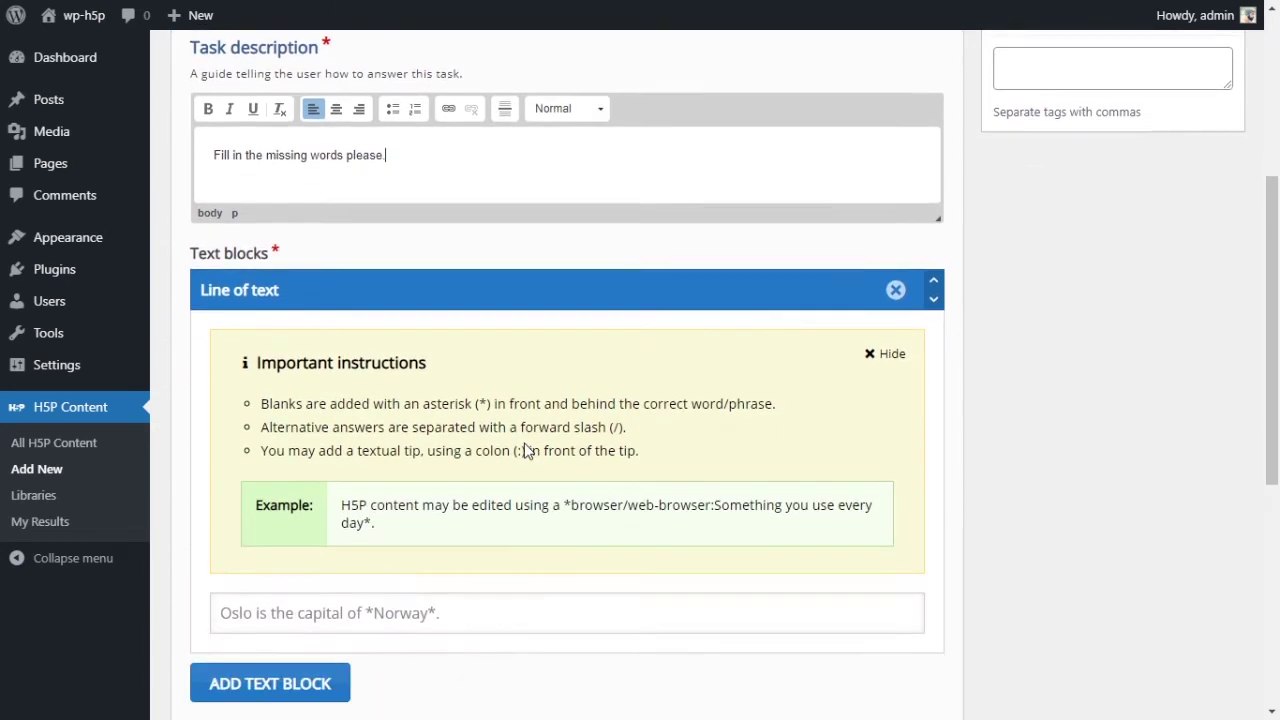
{"action": "scroll", "coordinate": [309, 517], "scroll_direction": "down", "scroll_amount": 1}
{"action": "left_click", "coordinate": [311, 529]}
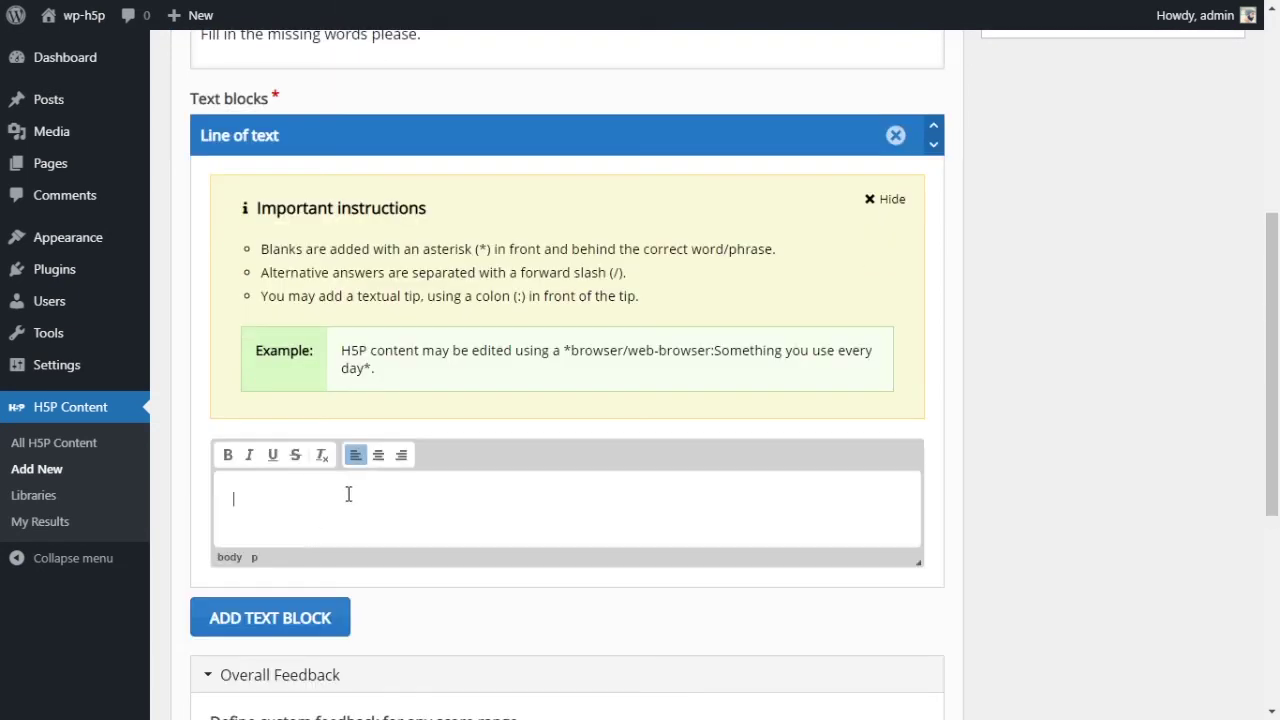
{"action": "left_click", "coordinate": [948, 512]}
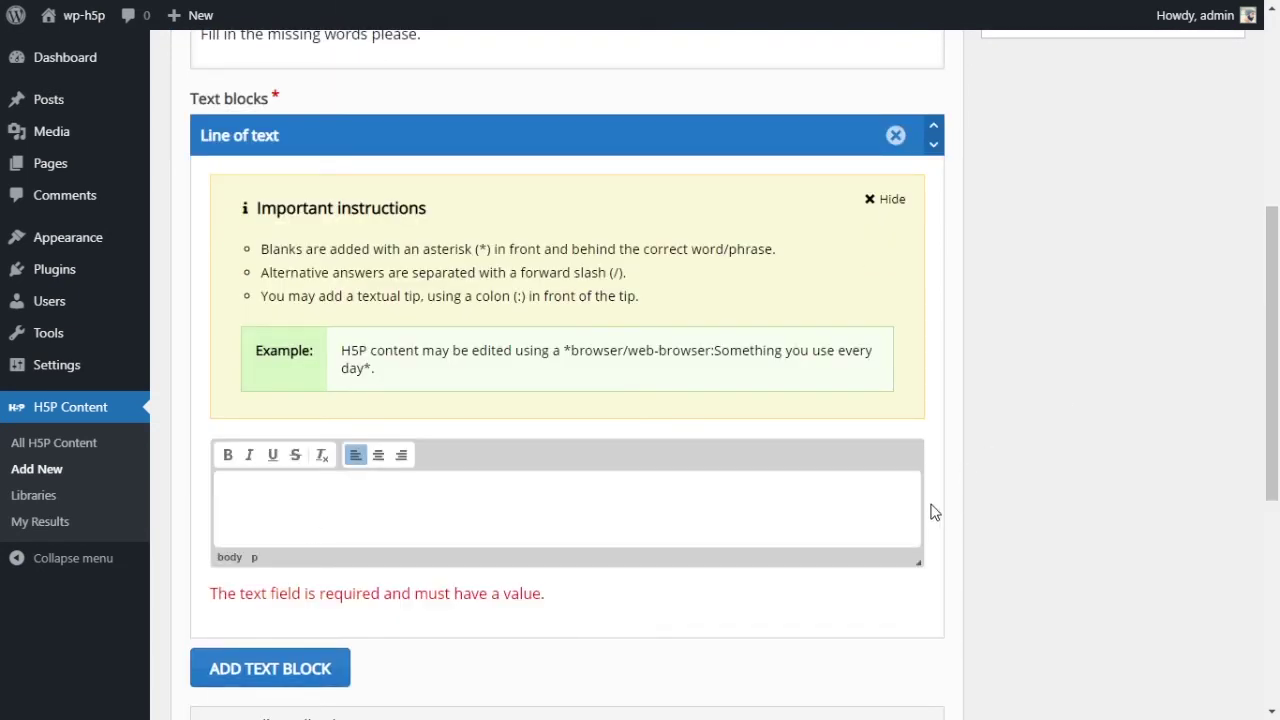
{"action": "scroll", "coordinate": [723, 320], "scroll_direction": "up", "scroll_amount": 1}
{"action": "scroll", "coordinate": [523, 280], "scroll_direction": "up", "scroll_amount": 2}
{"action": "left_click", "coordinate": [521, 306]}
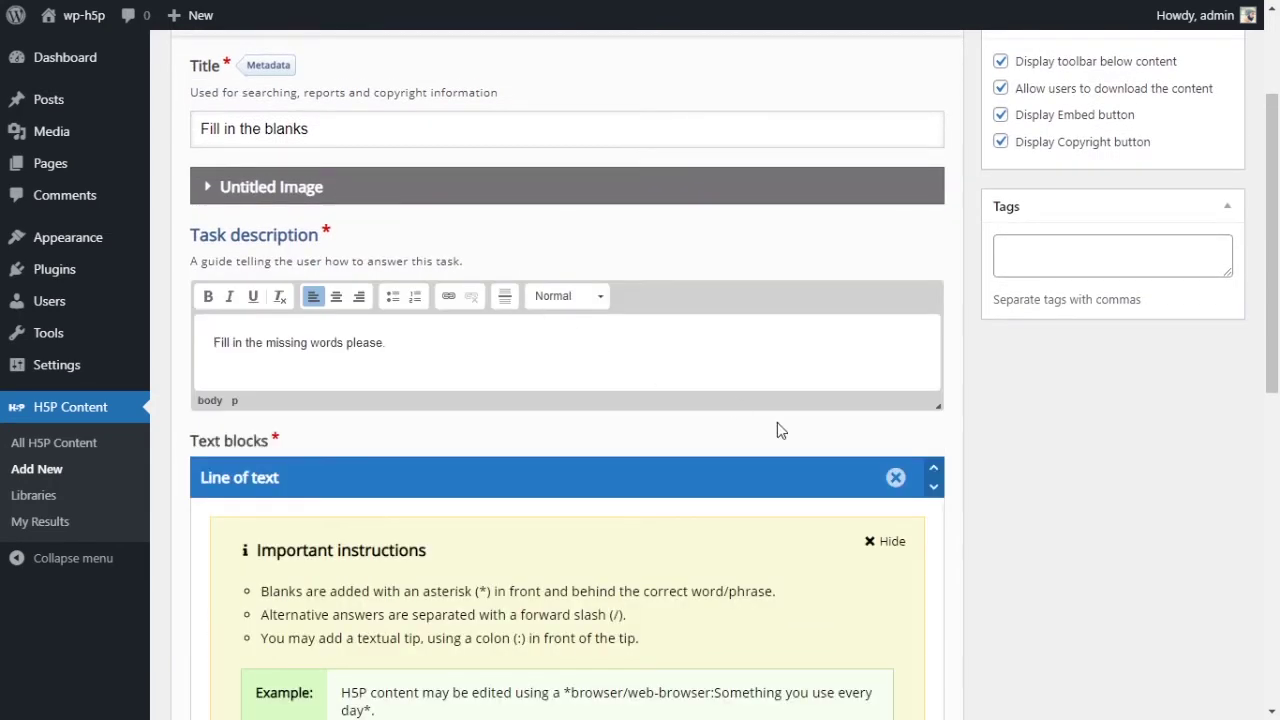
Type 'The moon comes out at night.' as the text block's first line
{"action": "scroll", "coordinate": [777, 437], "scroll_direction": "down", "scroll_amount": 3}
{"action": "scroll", "coordinate": [382, 524], "scroll_direction": "down", "scroll_amount": 1}
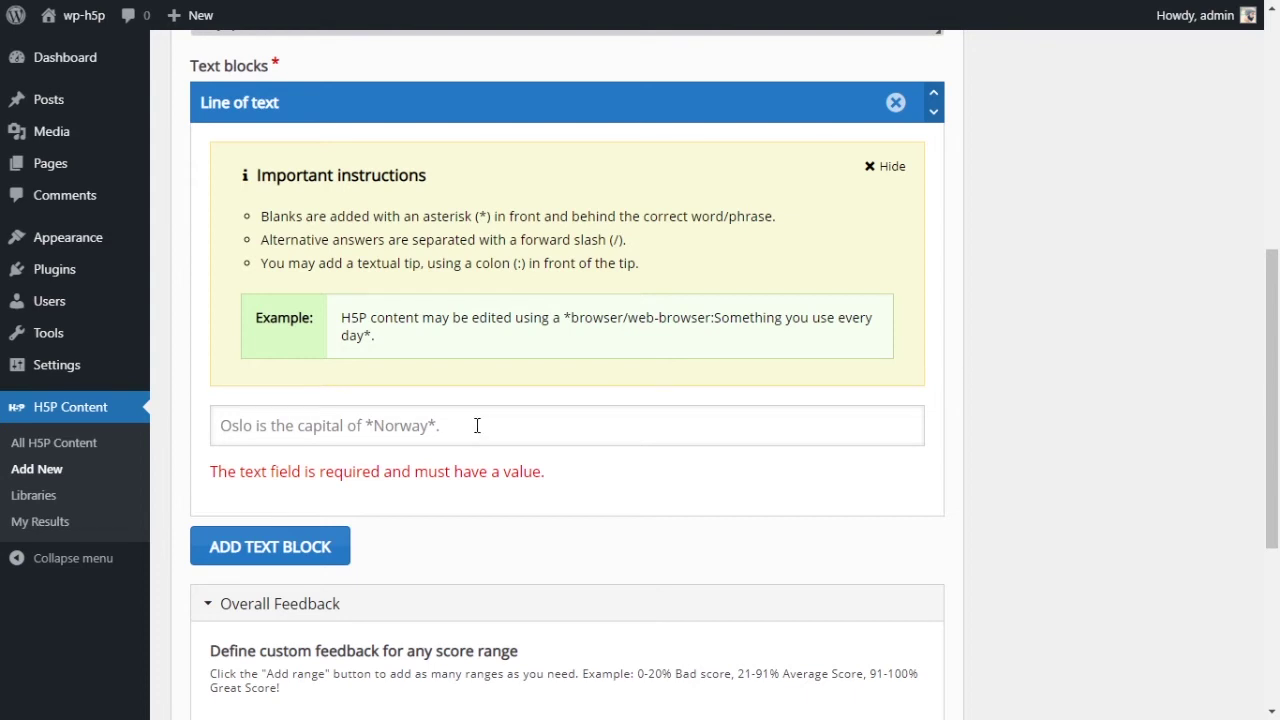
{"action": "left_click", "coordinate": [485, 424]}
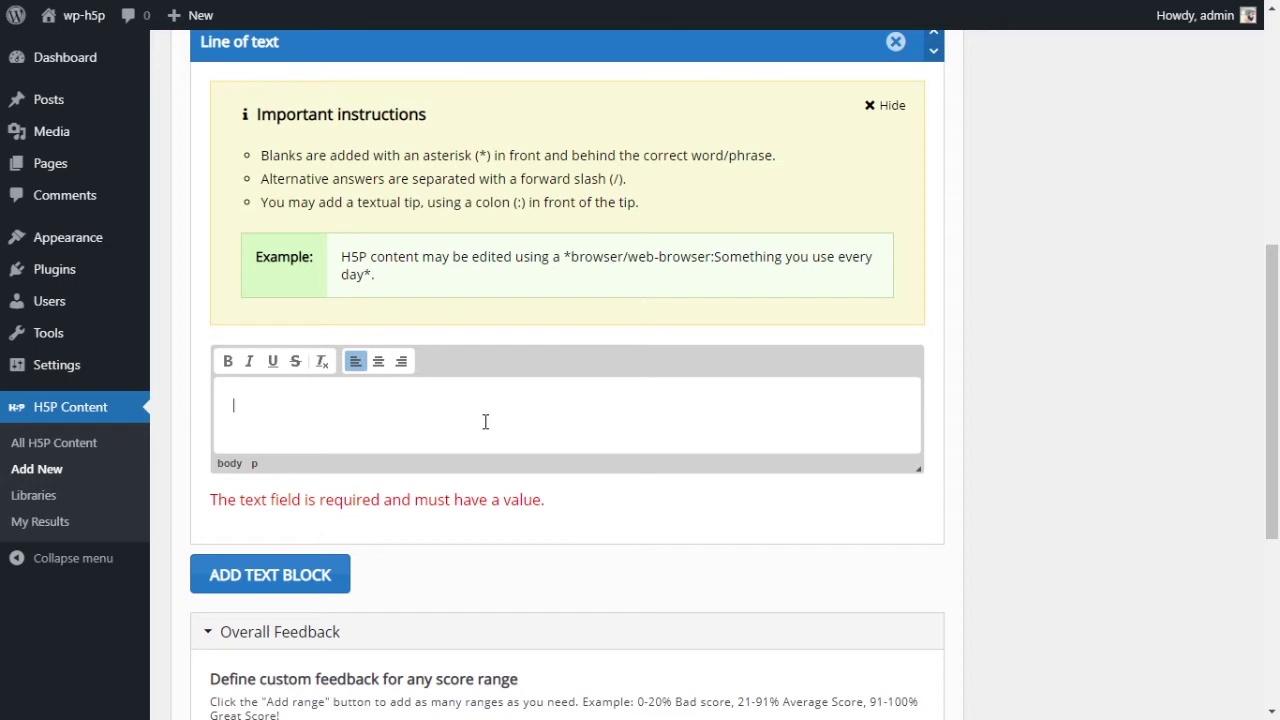
{"action": "type", "text": "T"}
{"action": "type", "text": "he moon comes out at night."}
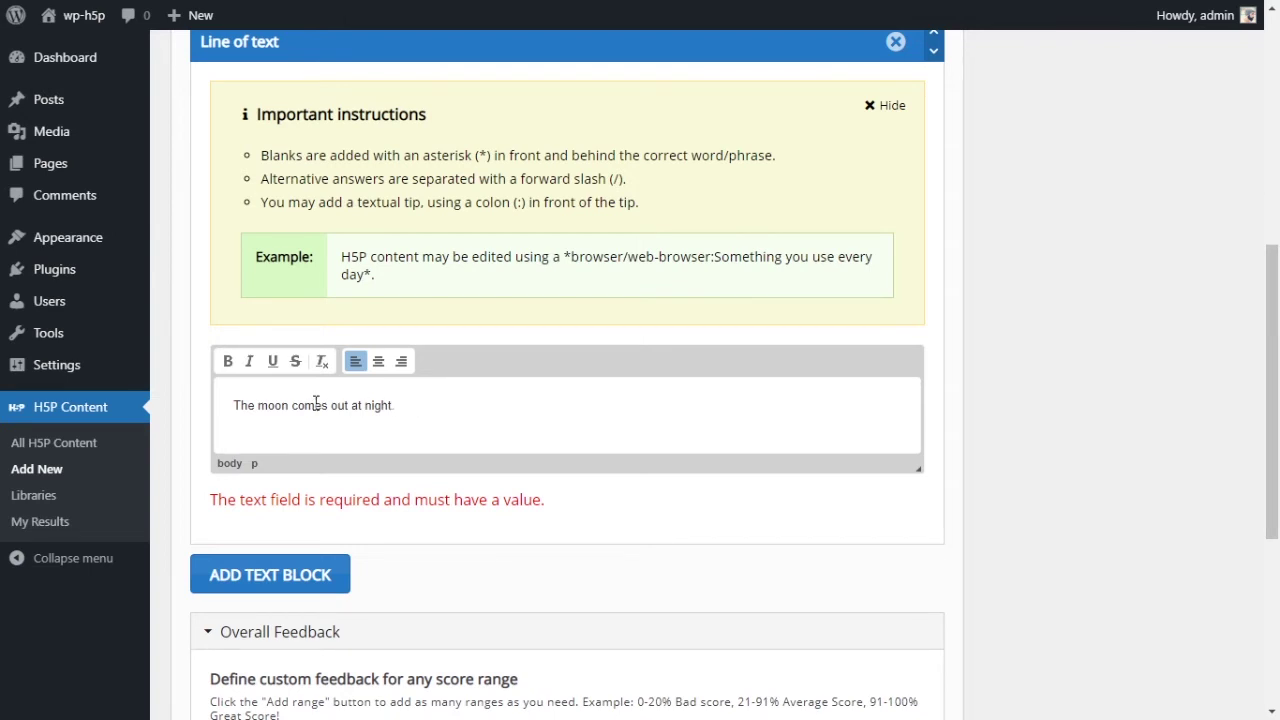
{"action": "left_click", "coordinate": [257, 405]}
Wrap 'night' in asterisks to make it a blank
{"action": "left_click", "coordinate": [439, 408]}
{"action": "key", "text": "Return"}
{"action": "key", "text": "BackSpace"}
{"action": "left_click", "coordinate": [365, 406]}
{"action": "type", "text": "*"}
{"action": "key", "text": "Right"}
Add the second line 'The sun comes out in the *morning*.' and leave the editor
{"action": "key", "text": "Return"}
{"action": "type", "text": "The sun comes "}
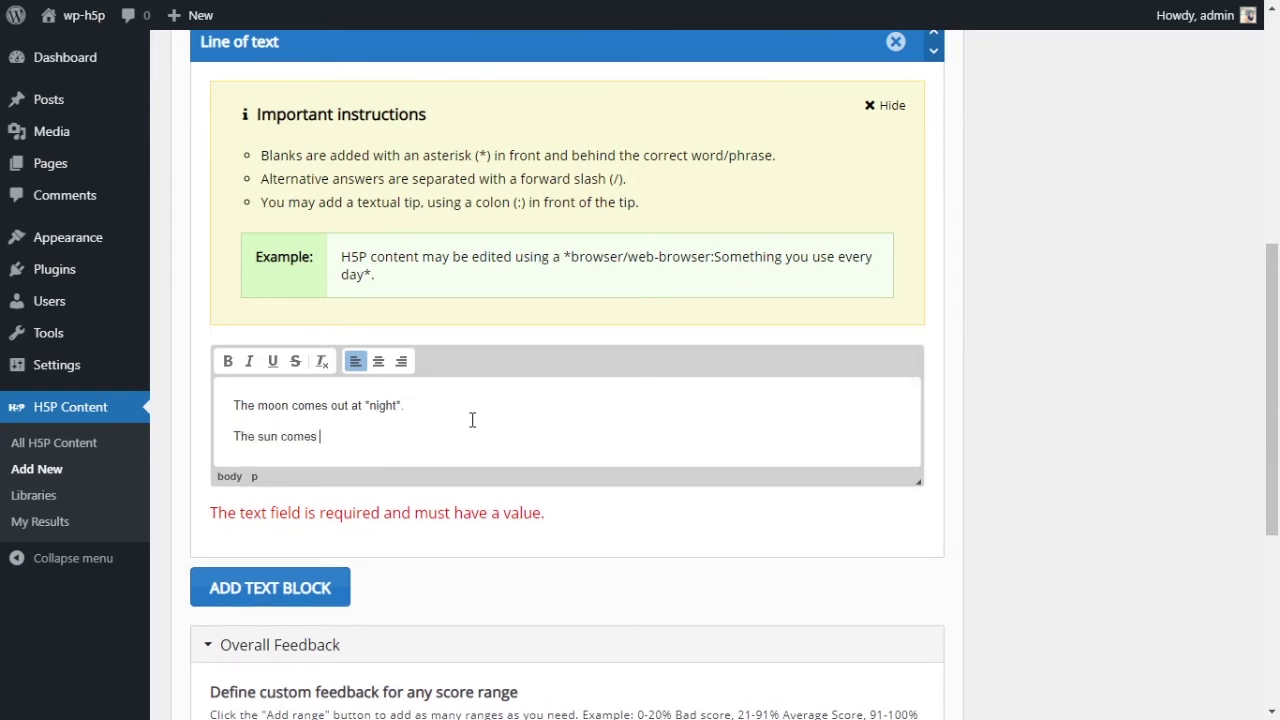
{"action": "type", "text": "in the "}
{"action": "type", "text": "*"}
{"action": "type", "text": "orning"}
{"action": "key", "text": "Left"}
{"action": "key", "text": "Left"}
{"action": "key", "text": "Left"}
{"action": "type", "text": "m"}
{"action": "key", "text": "Right"}
{"action": "key", "text": "Right"}
{"action": "key", "text": "Right"}
{"action": "left_click", "coordinate": [317, 437]}
{"action": "type", "text": "out"}
{"action": "left_click", "coordinate": [459, 437]}
{"action": "left_click", "coordinate": [550, 397]}
{"action": "left_click", "coordinate": [974, 393]}
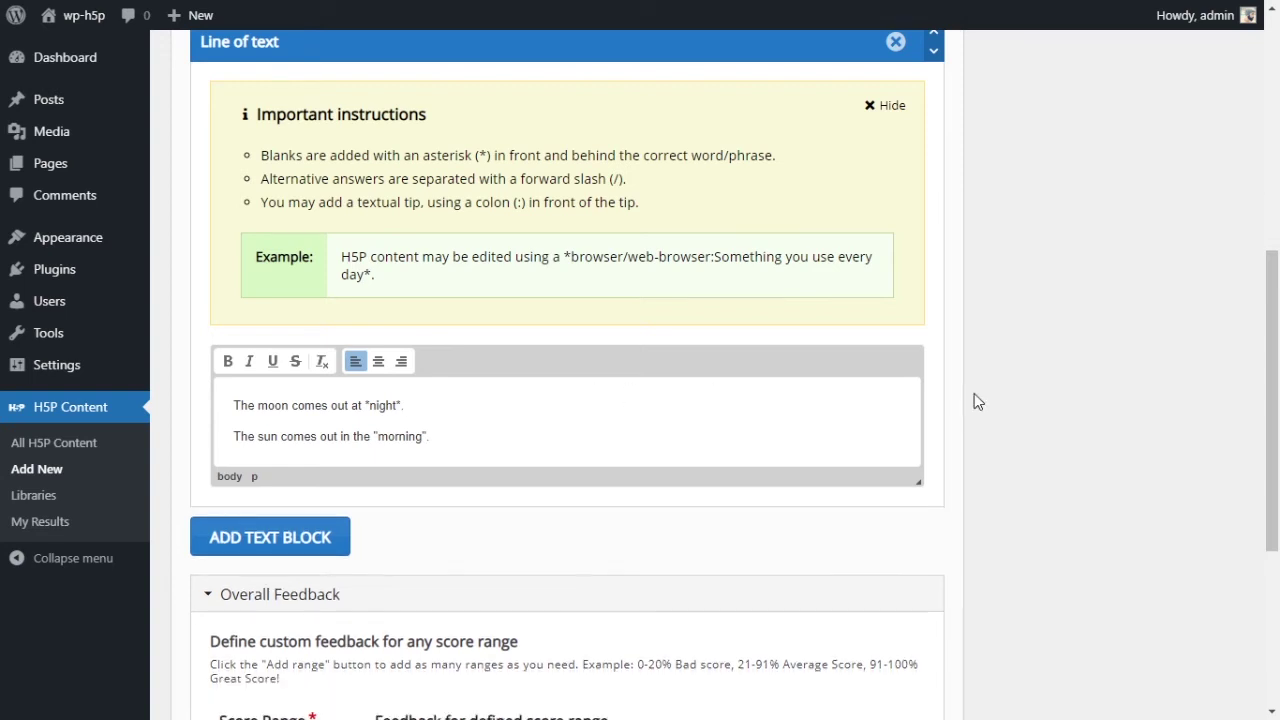
Double-click 'night' and 'morning' to check the blanked words, then leave the editor
{"action": "left_click", "coordinate": [482, 435]}
{"action": "double_click", "coordinate": [383, 405]}
{"action": "double_click", "coordinate": [393, 435]}
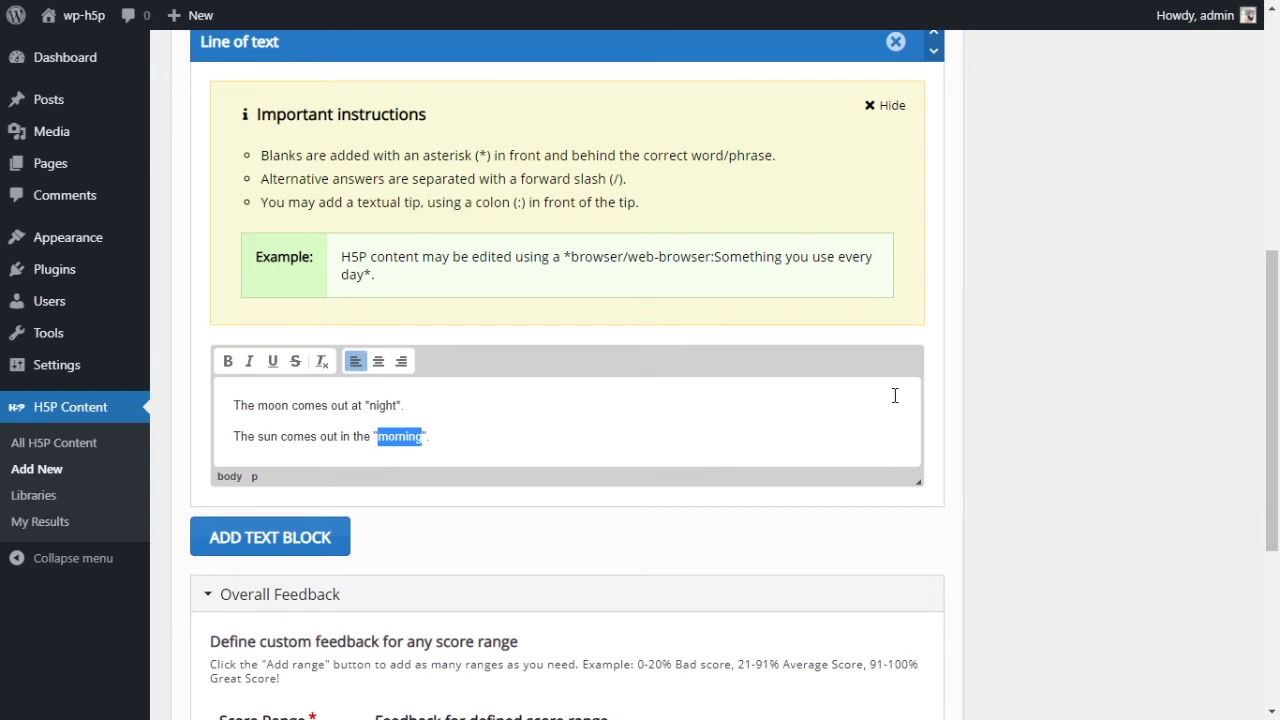
{"action": "left_click", "coordinate": [897, 517]}
Collapse the Overall Feedback section and scroll back up the form
{"action": "scroll", "coordinate": [1018, 455], "scroll_direction": "down", "scroll_amount": 1}
{"action": "scroll", "coordinate": [1018, 453], "scroll_direction": "down", "scroll_amount": 1}
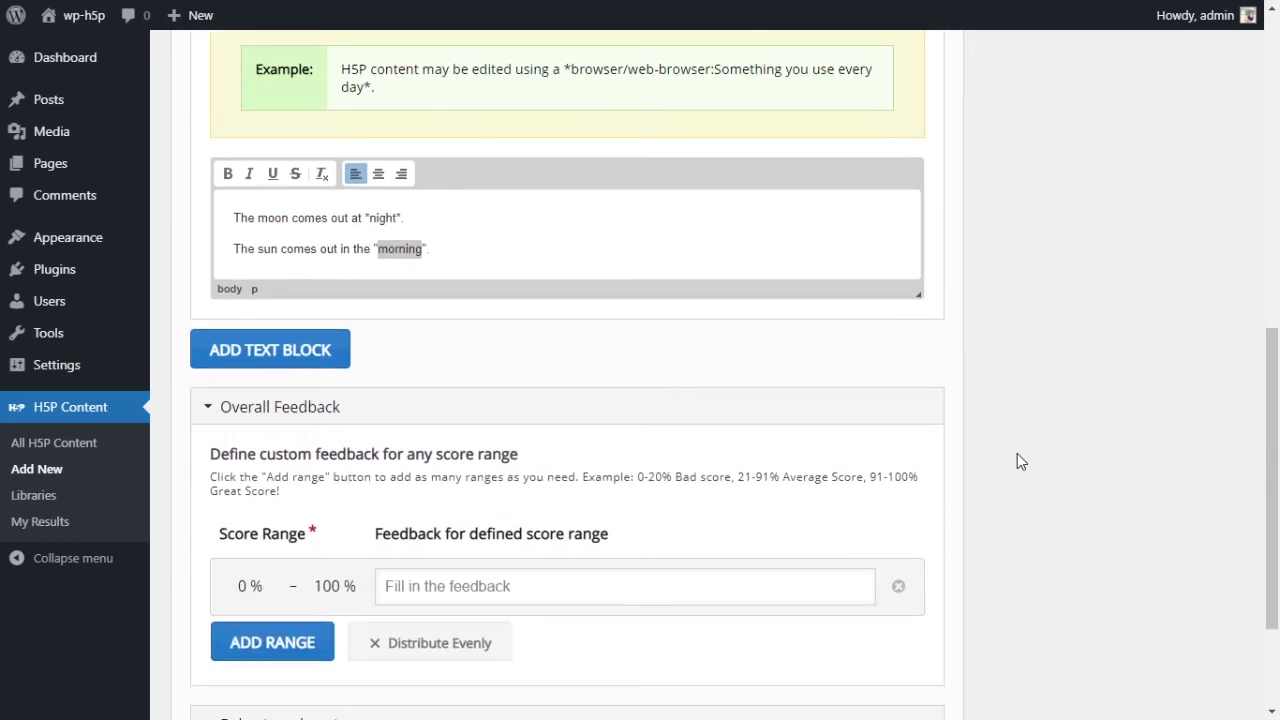
{"action": "scroll", "coordinate": [1017, 453], "scroll_direction": "down", "scroll_amount": 1}
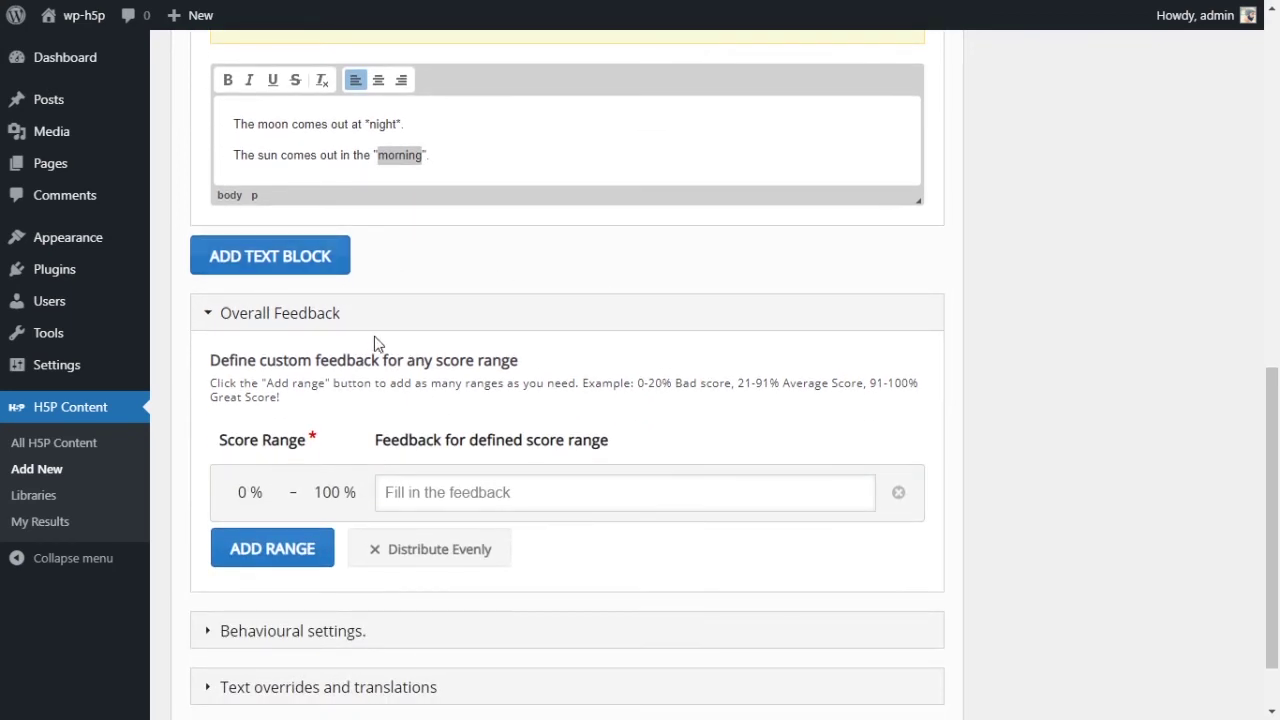
{"action": "left_click", "coordinate": [210, 313]}
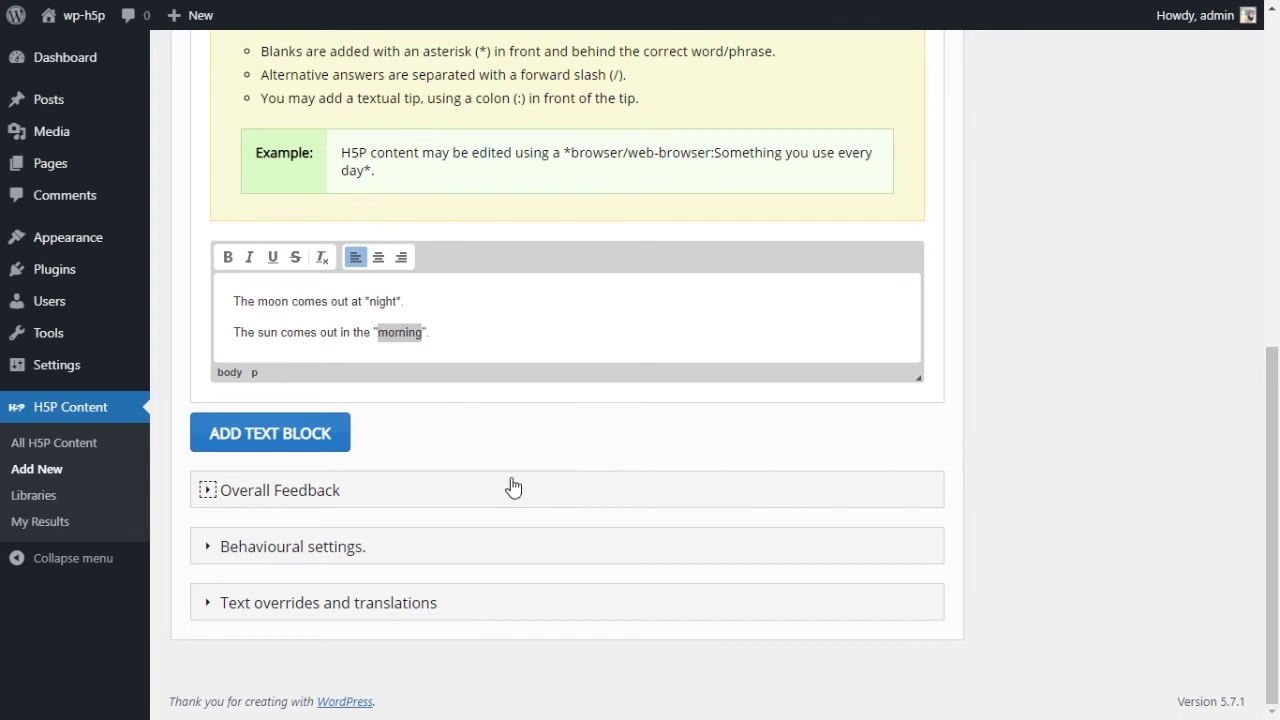
{"action": "left_click", "coordinate": [210, 491]}
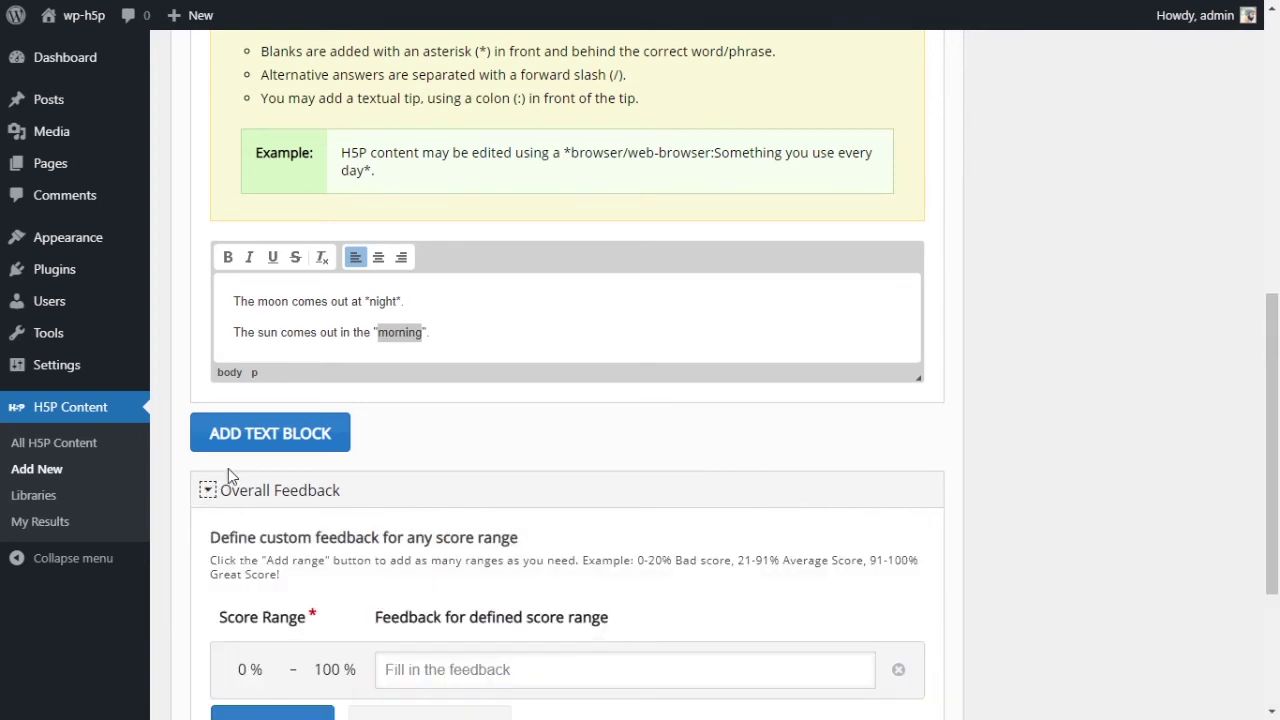
{"action": "scroll", "coordinate": [445, 480], "scroll_direction": "down", "scroll_amount": 3}
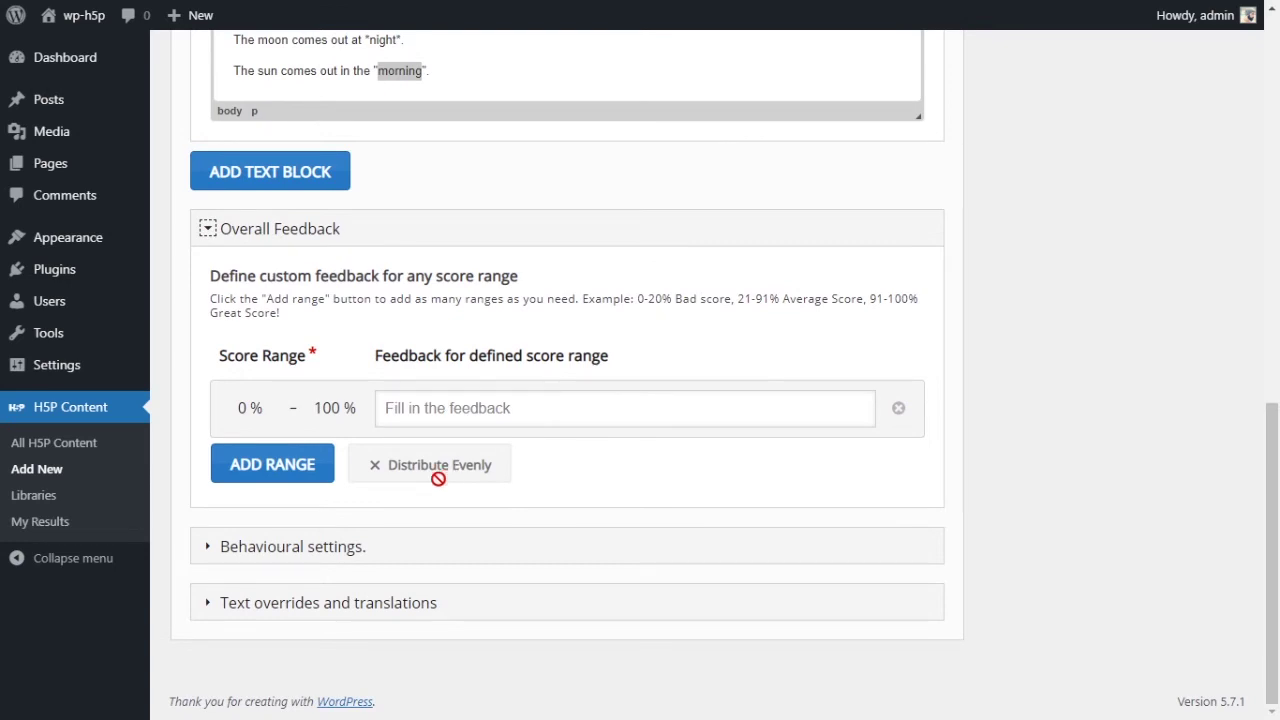
{"action": "left_click", "coordinate": [210, 230]}
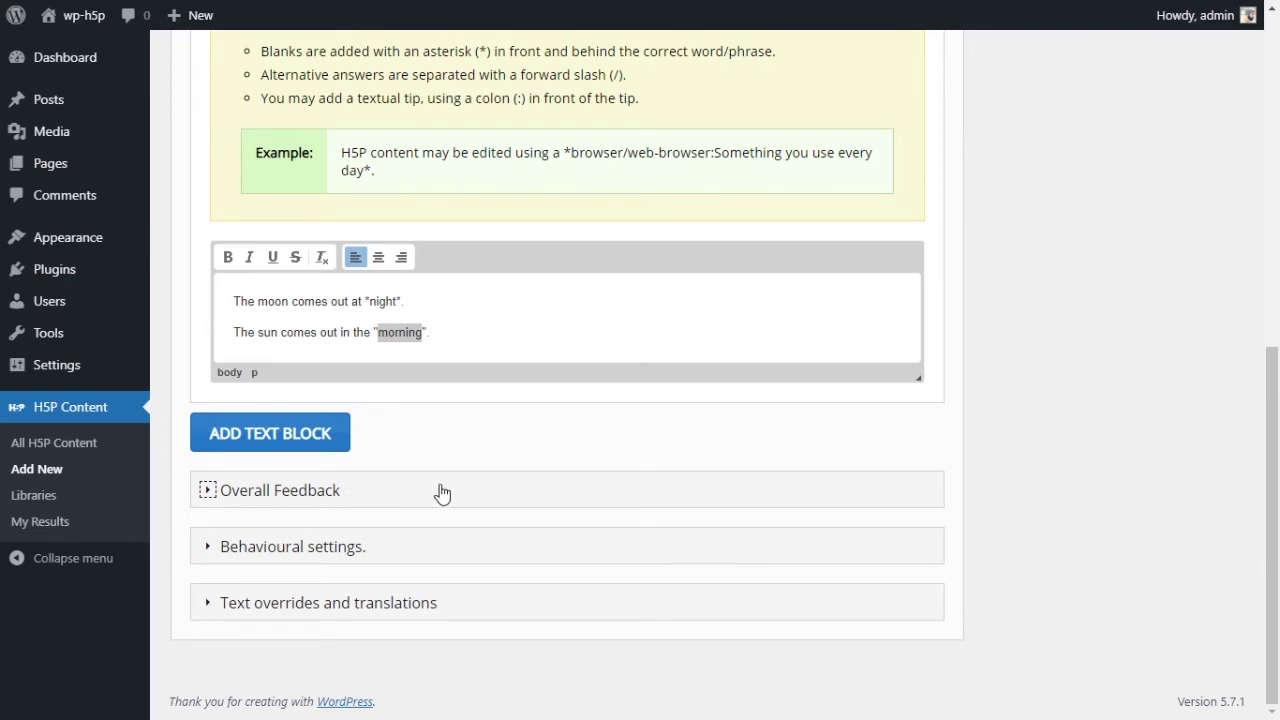
{"action": "scroll", "coordinate": [702, 493], "scroll_direction": "up", "scroll_amount": 2}
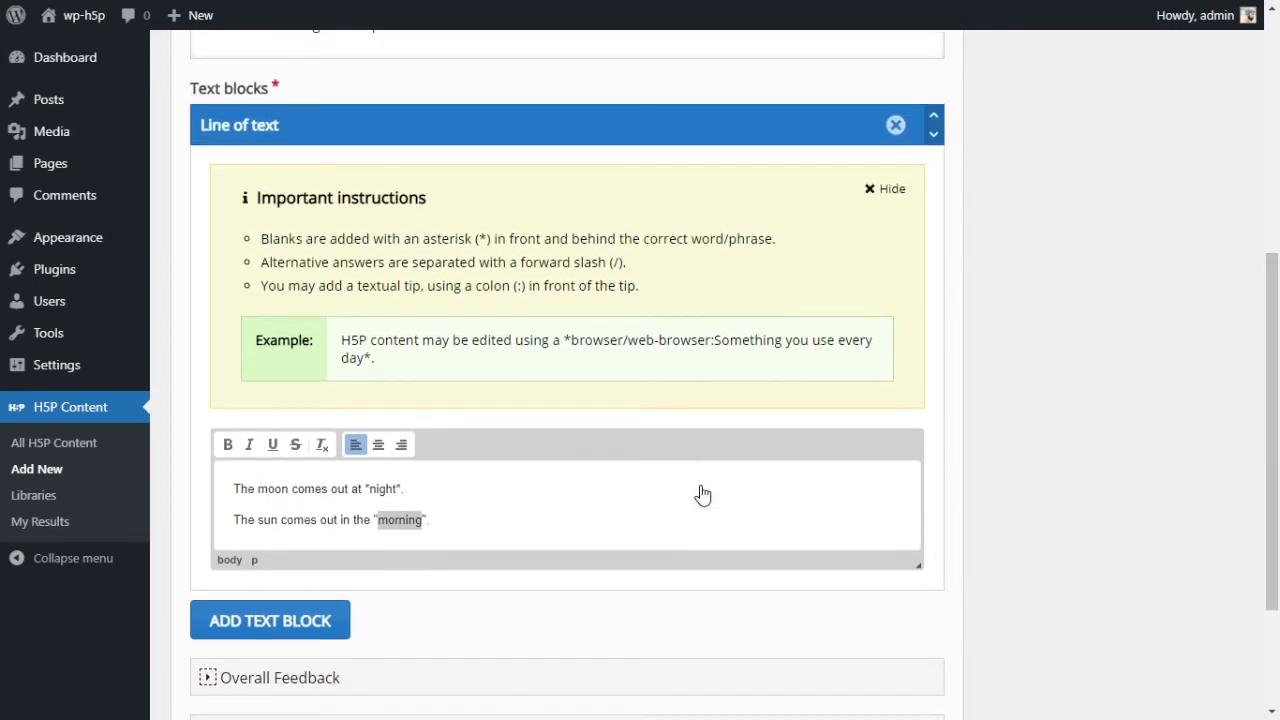
{"action": "left_click", "coordinate": [618, 492]}
{"action": "scroll", "coordinate": [623, 496], "scroll_direction": "up", "scroll_amount": 4}
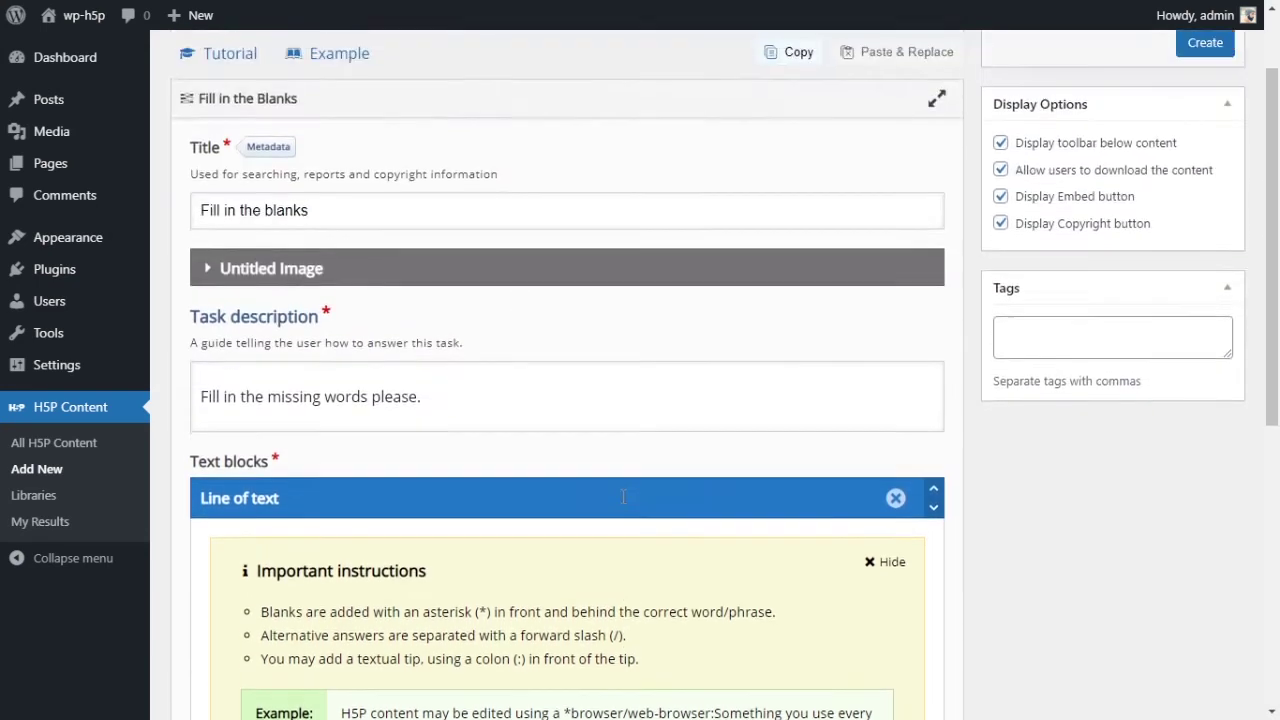
Uncheck 'Display toolbar below content' and create the activity
{"action": "scroll", "coordinate": [900, 500], "scroll_direction": "up", "scroll_amount": 1}
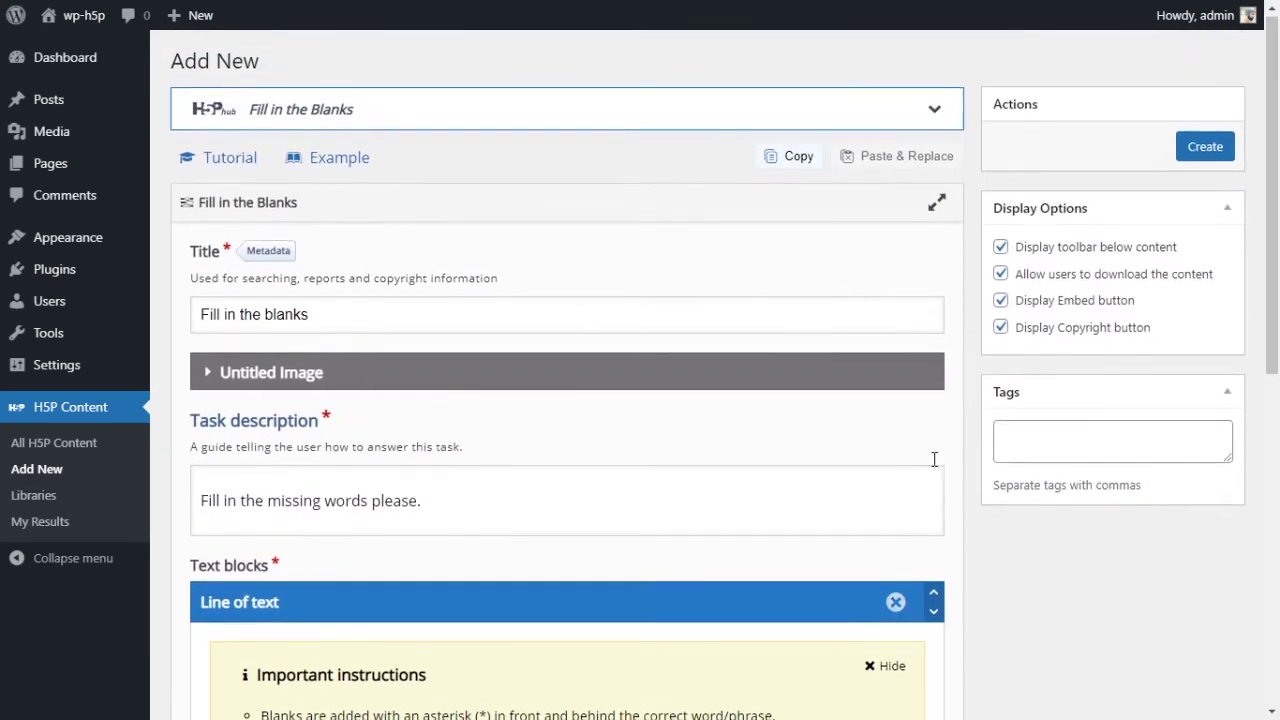
{"action": "left_click", "coordinate": [1001, 249]}
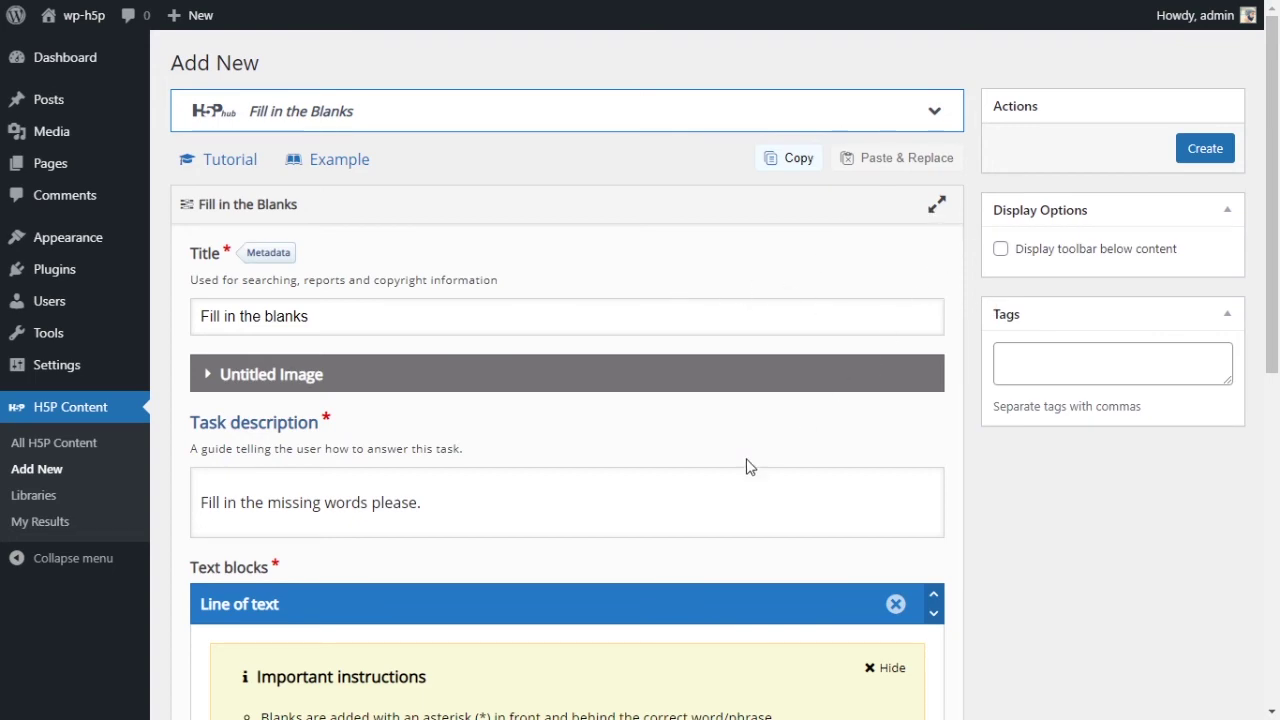
{"action": "scroll", "coordinate": [920, 443], "scroll_direction": "down", "scroll_amount": 1}
{"action": "scroll", "coordinate": [760, 505], "scroll_direction": "down", "scroll_amount": 2}
{"action": "scroll", "coordinate": [528, 583], "scroll_direction": "down", "scroll_amount": 1}
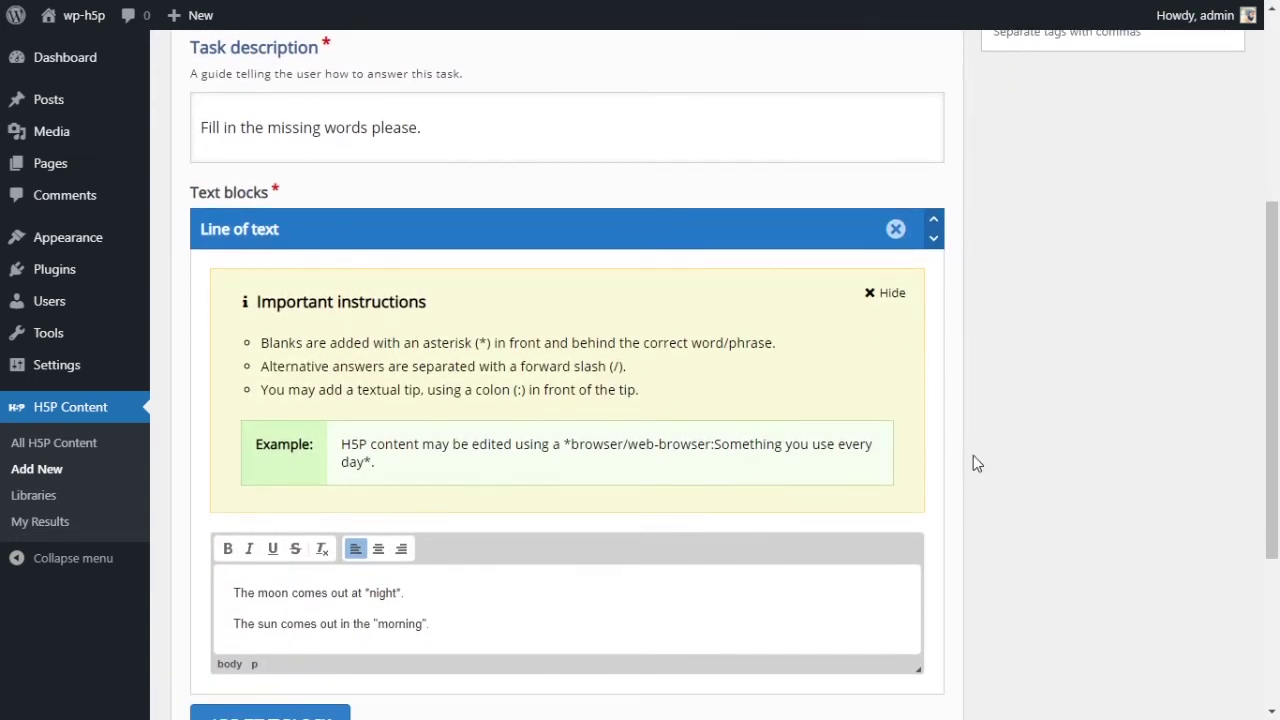
{"action": "scroll", "coordinate": [998, 451], "scroll_direction": "up", "scroll_amount": 3}
{"action": "scroll", "coordinate": [1176, 348], "scroll_direction": "up", "scroll_amount": 1}
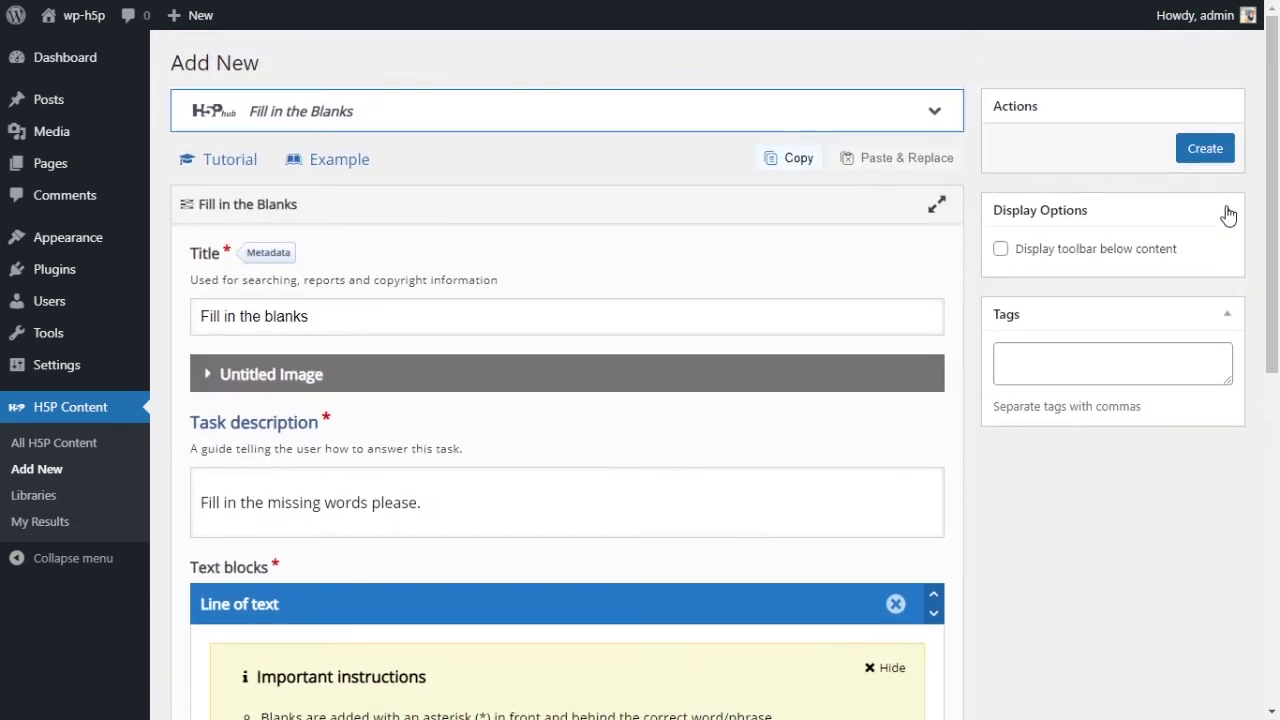
{"action": "left_click", "coordinate": [1206, 150]}
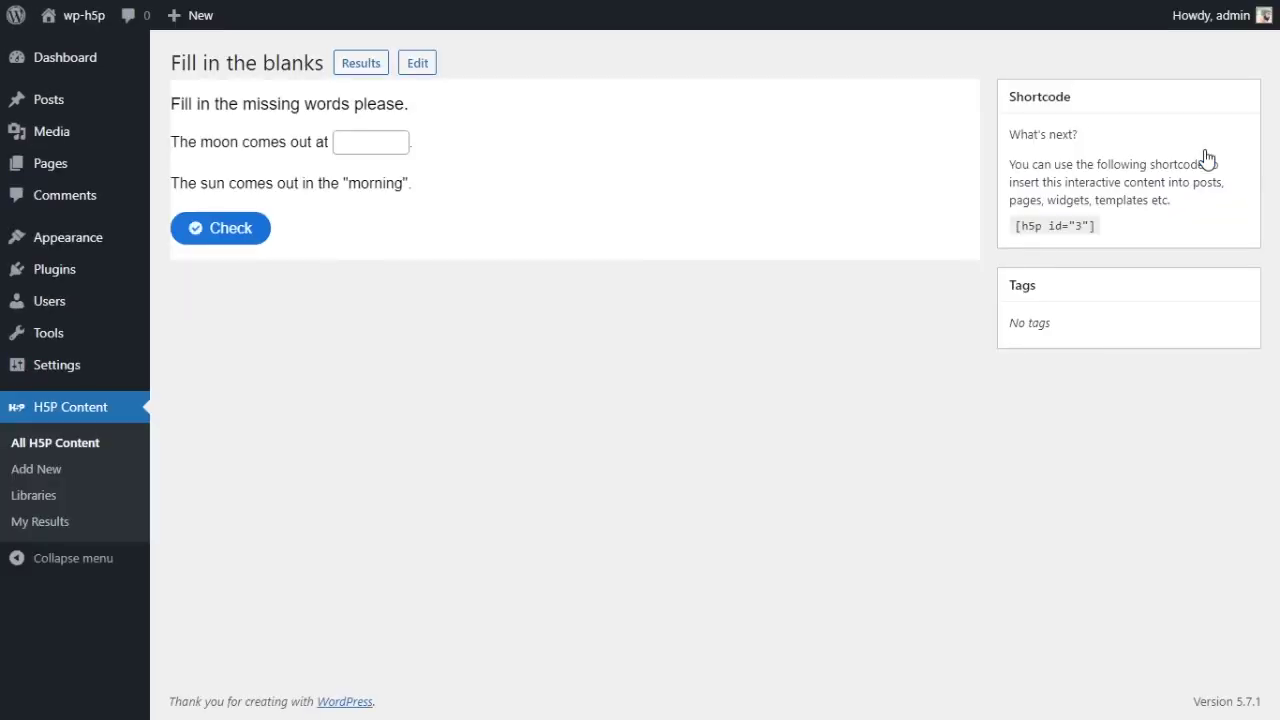
Inspect the [h5p id="3"] preview, selecting the quote mark before 'morning'
{"action": "left_click_drag", "start_coordinate": [350, 183], "coordinate": [408, 183]}
{"action": "left_click", "coordinate": [455, 246]}
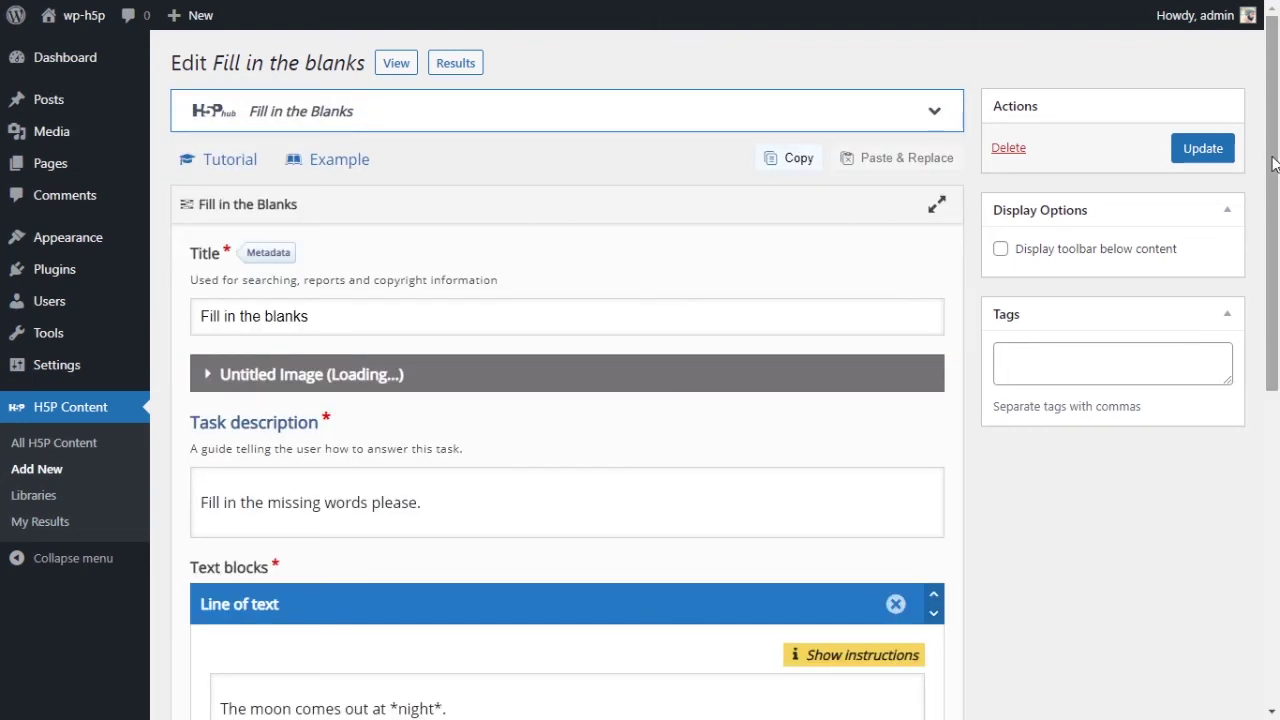
Replace the quotes around 'morning' with asterisks and update the activity
{"action": "left_click_drag", "start_coordinate": [1278, 150], "coordinate": [1278, 474]}
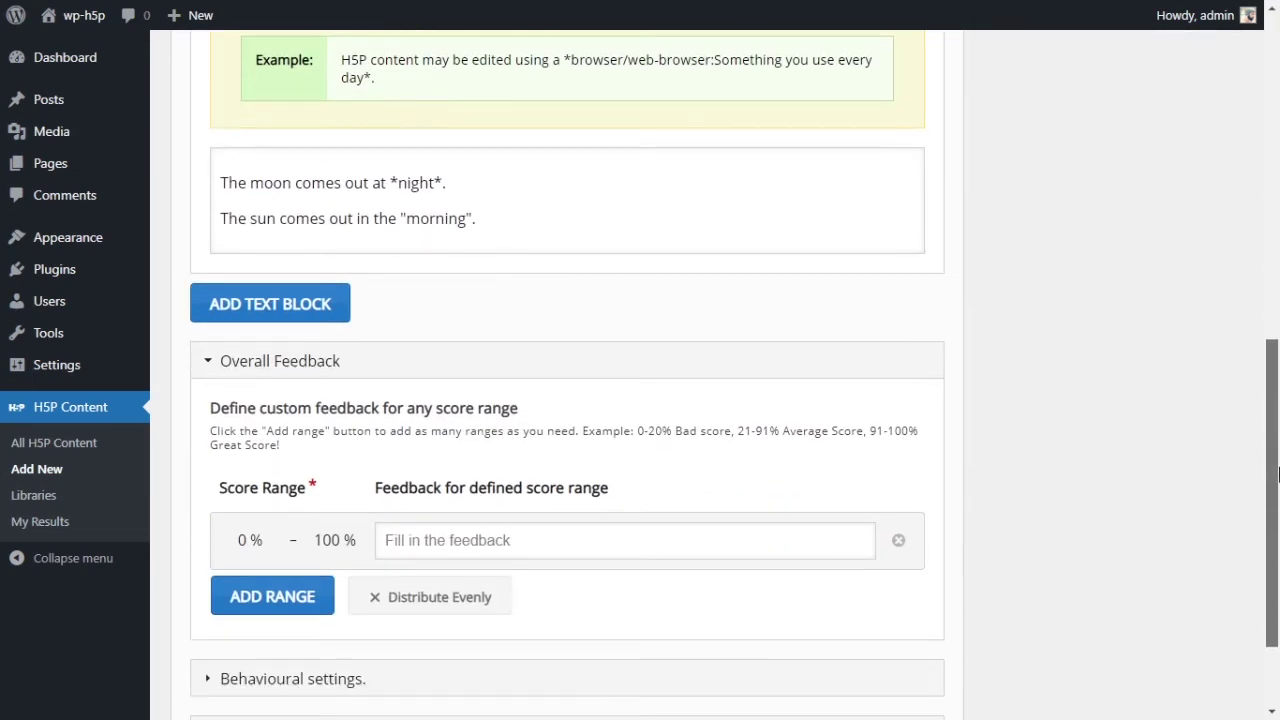
{"action": "scroll", "coordinate": [620, 410], "scroll_direction": "up", "scroll_amount": 1}
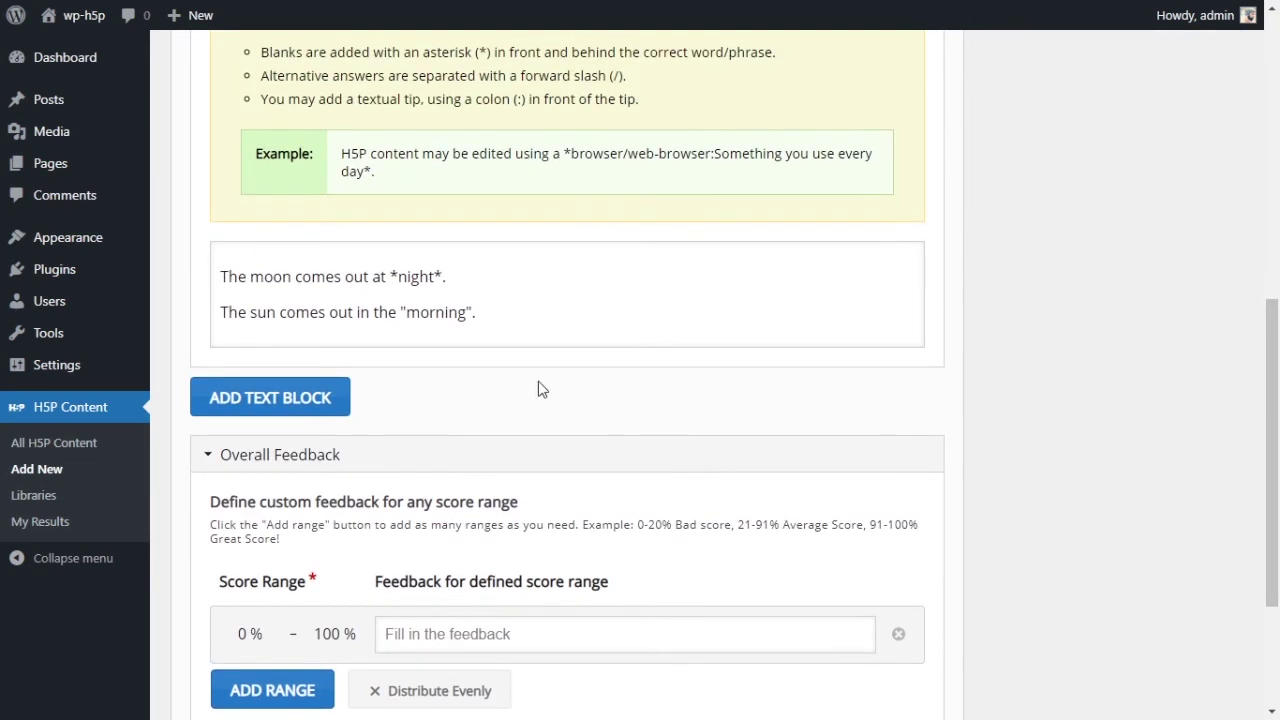
{"action": "left_click", "coordinate": [403, 317]}
{"action": "left_click_drag", "start_coordinate": [374, 334], "coordinate": [381, 336]}
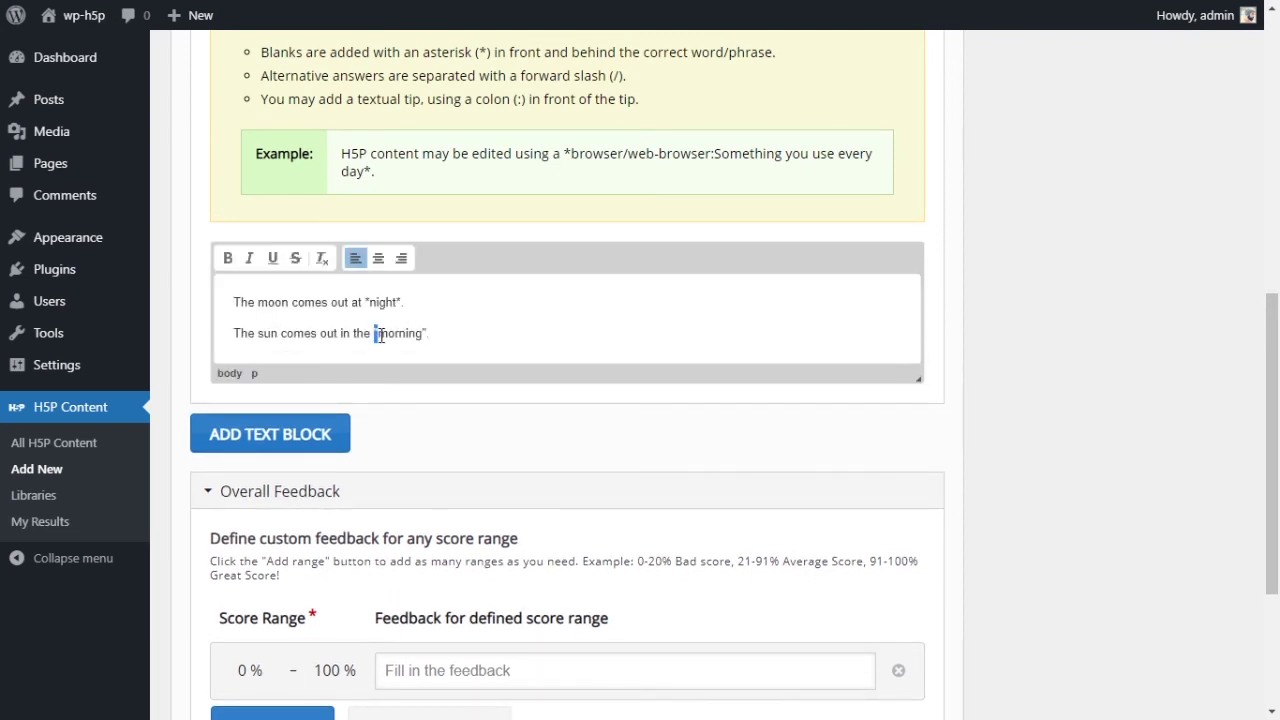
{"action": "type", "text": "*"}
{"action": "left_click", "coordinate": [423, 333]}
{"action": "type", "text": "*"}
{"action": "scroll", "coordinate": [1076, 319], "scroll_direction": "up", "scroll_amount": 6}
{"action": "scroll", "coordinate": [1150, 250], "scroll_direction": "up", "scroll_amount": 1}
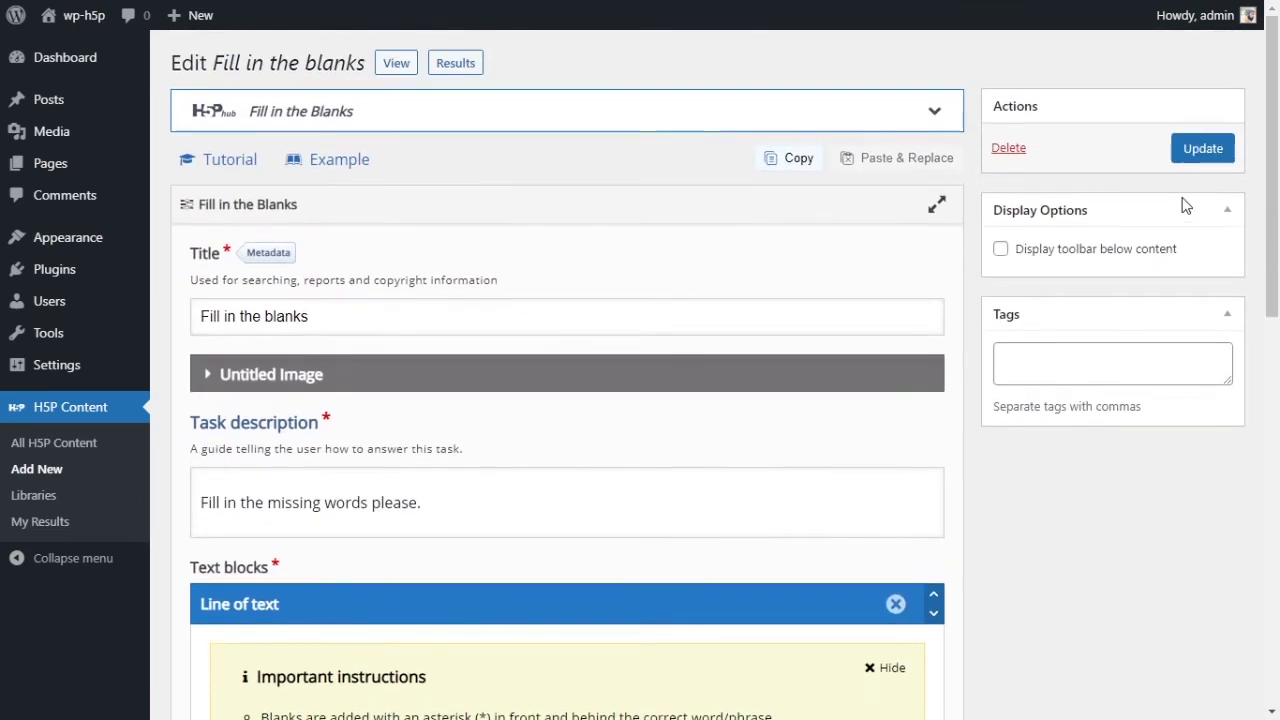
{"action": "left_click", "coordinate": [1190, 160]}
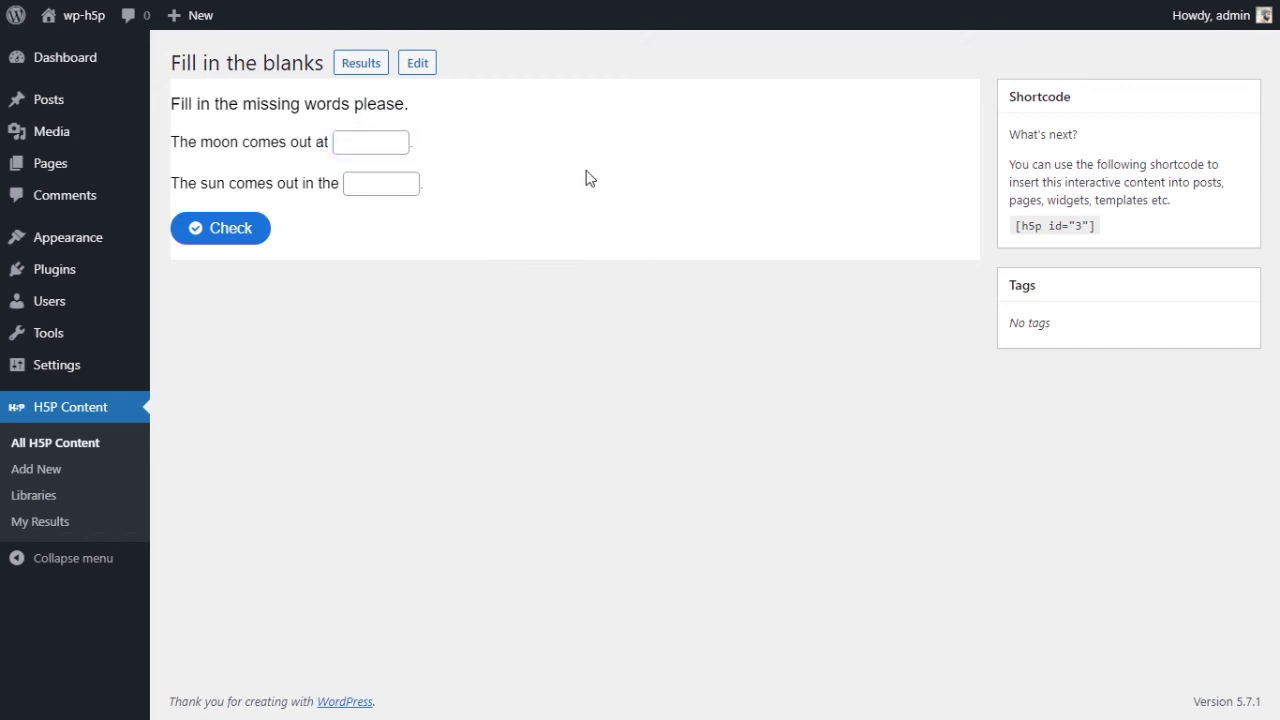
{"action": "left_click", "coordinate": [395, 148]}
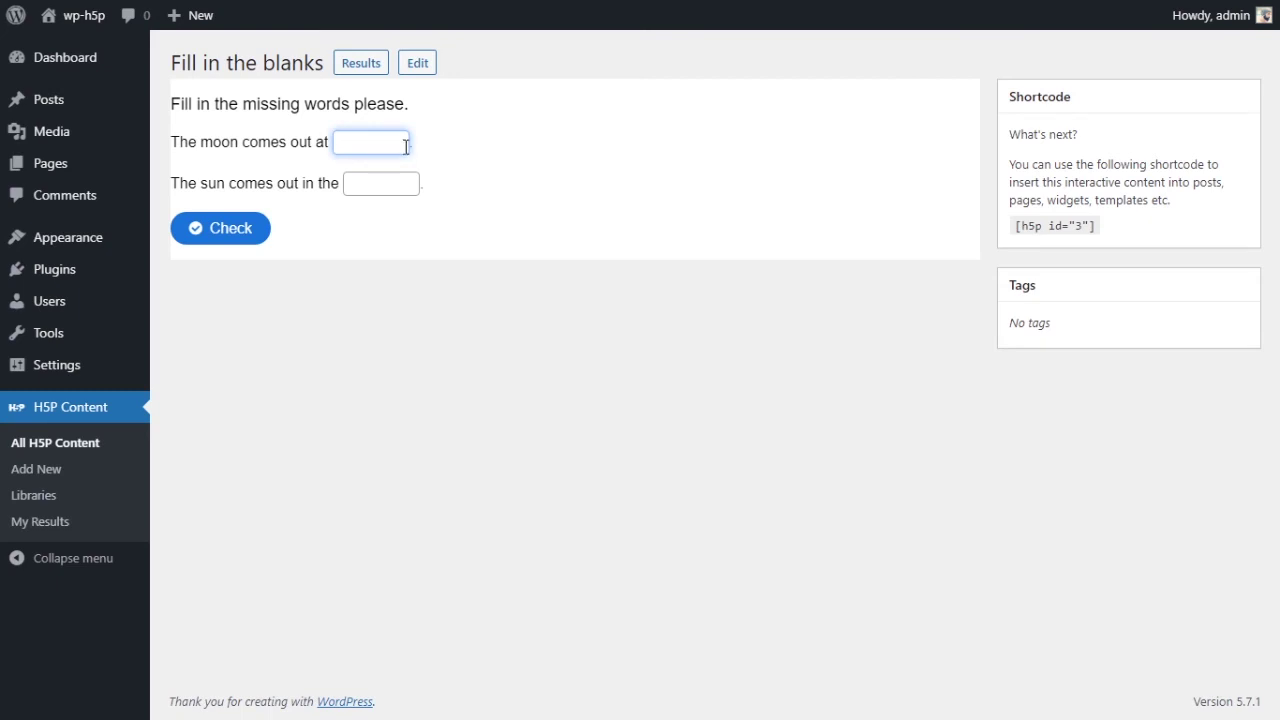
{"action": "type", "text": "night"}
{"action": "left_click", "coordinate": [385, 188]}
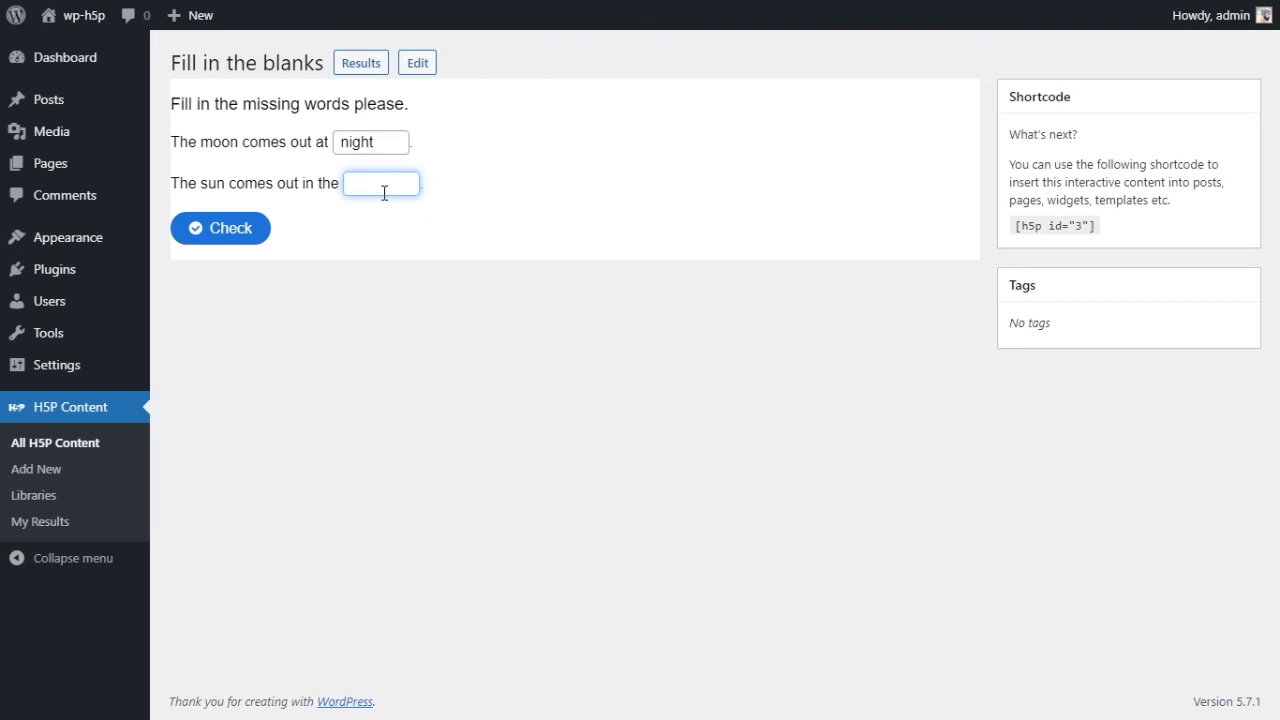
{"action": "type", "text": "evening"}
{"action": "left_click", "coordinate": [221, 232]}
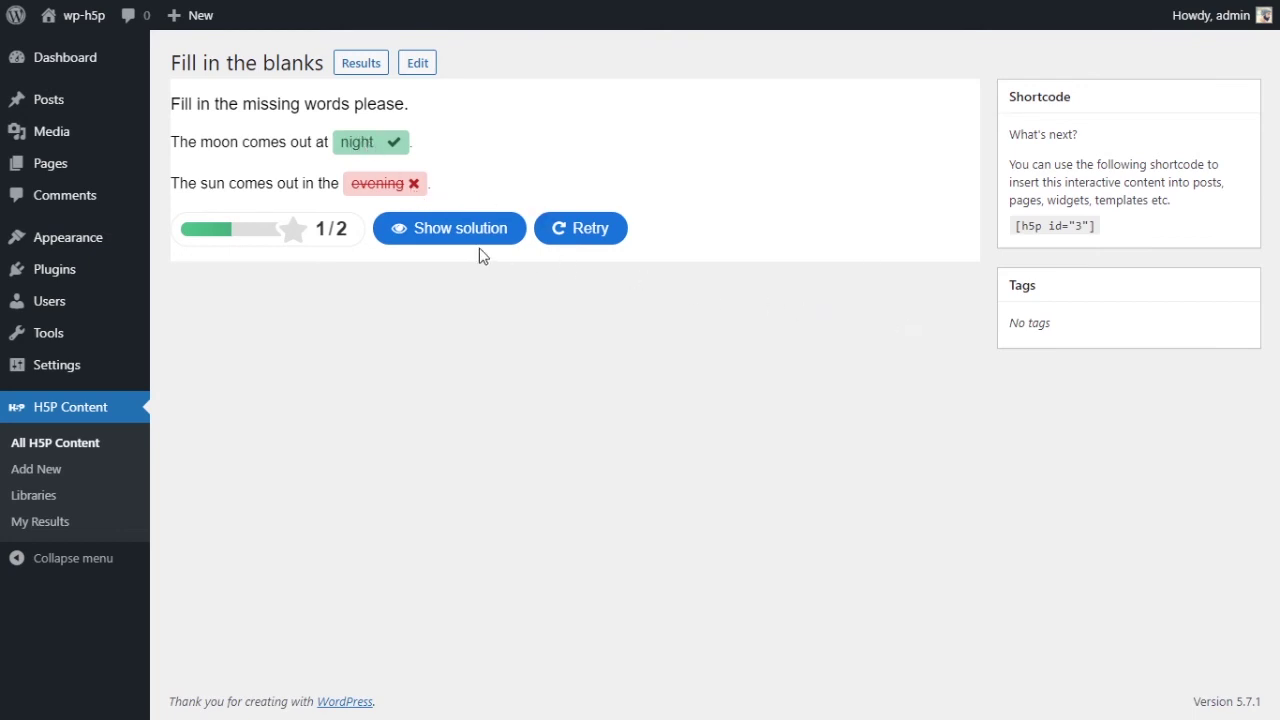
{"action": "left_click", "coordinate": [400, 238]}
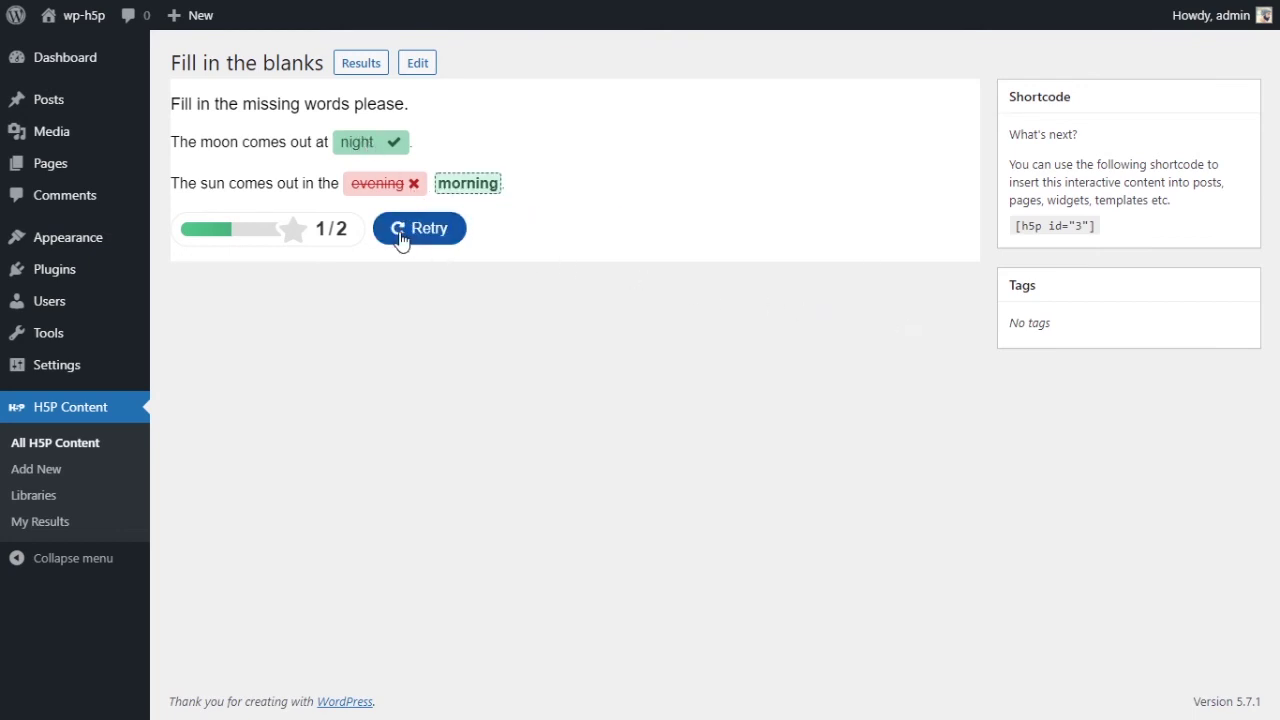
{"action": "left_click", "coordinate": [449, 228]}
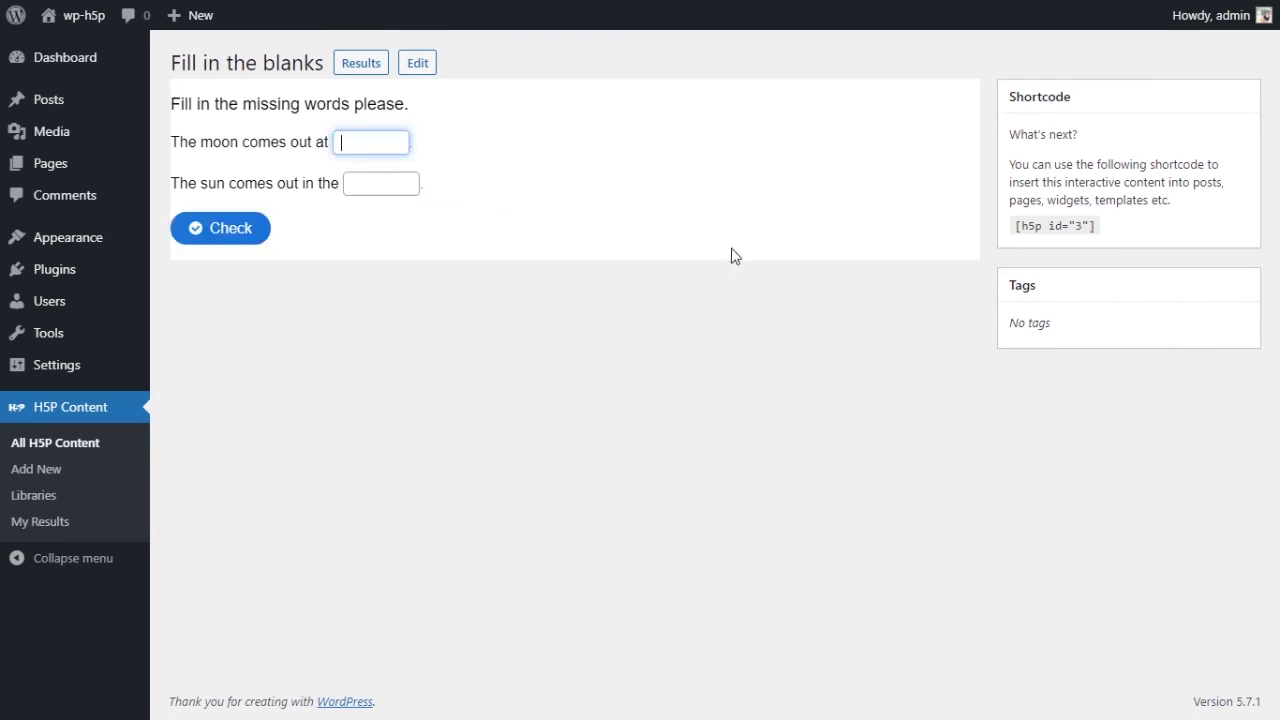
Select and copy the [h5p id="3"] shortcode from the activity's Shortcode box
{"action": "double_click", "coordinate": [1044, 227]}
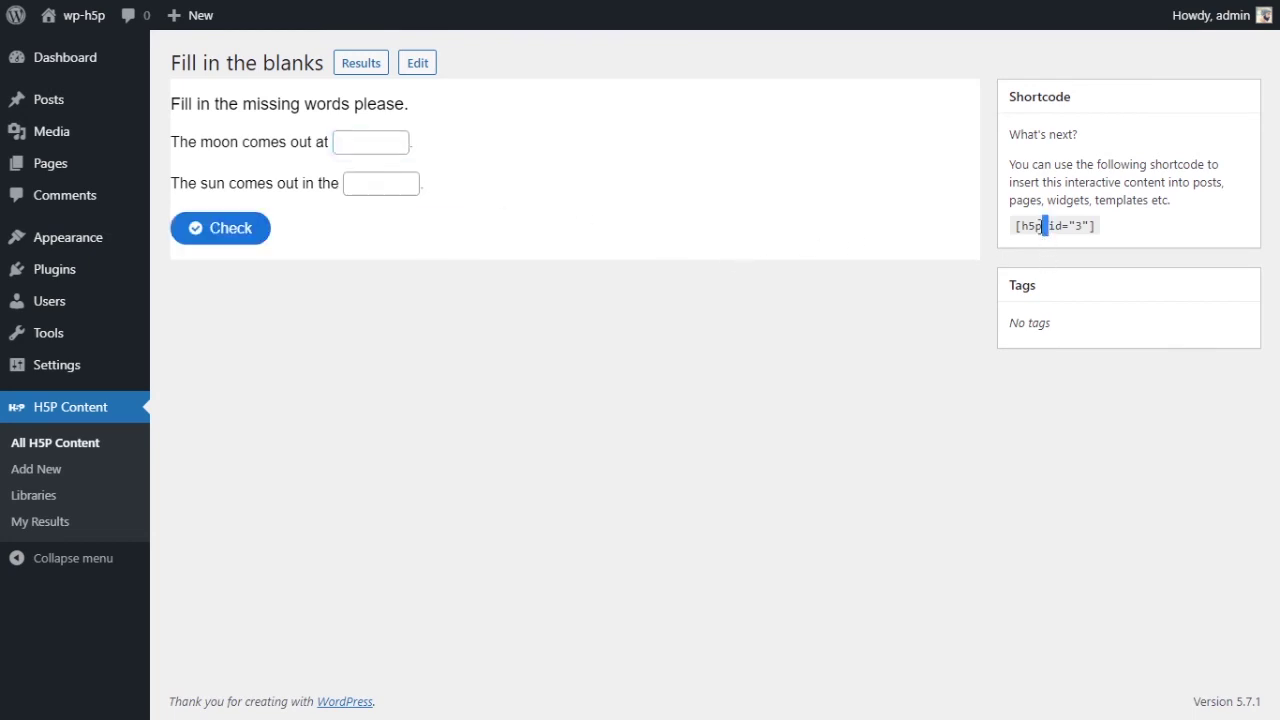
{"action": "triple_click", "coordinate": [1045, 226]}
{"action": "left_click", "coordinate": [1047, 226]}
{"action": "left_click_drag", "start_coordinate": [1017, 226], "coordinate": [1106, 235]}
{"action": "key", "text": "ctrl+c"}
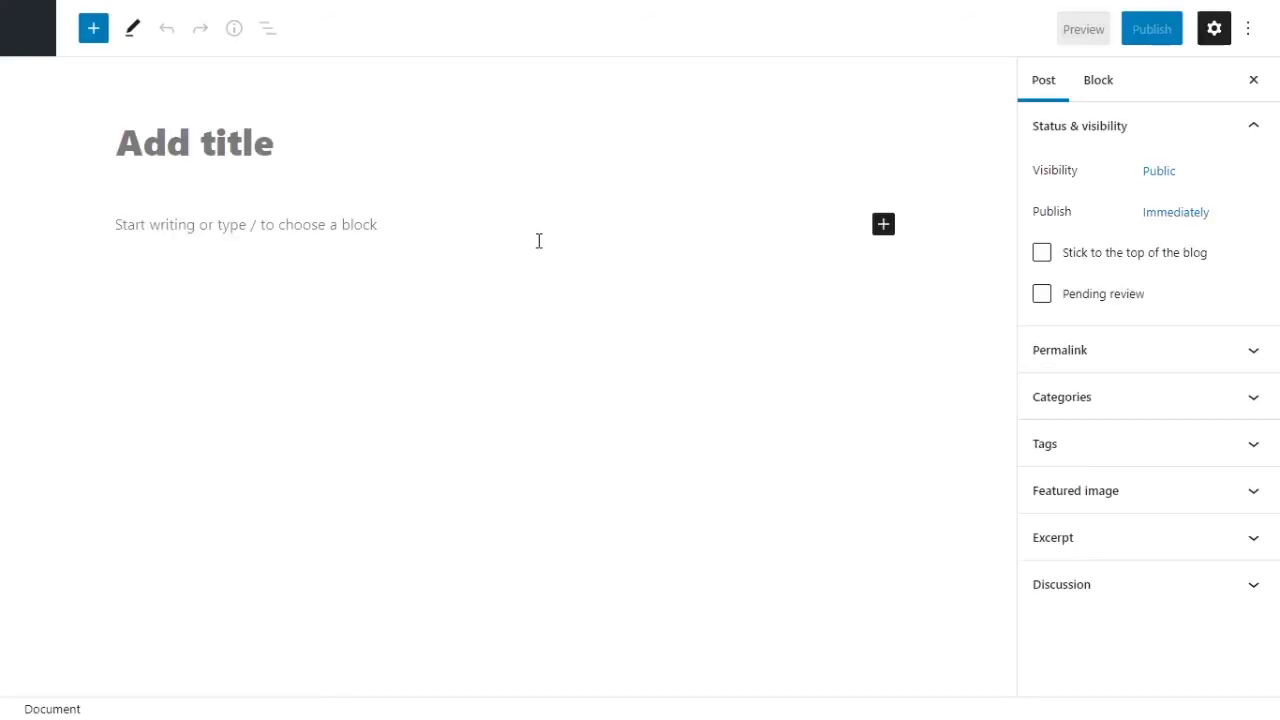
Title the new post '#3 Fill in the blanks'
{"action": "type", "text": "#"}
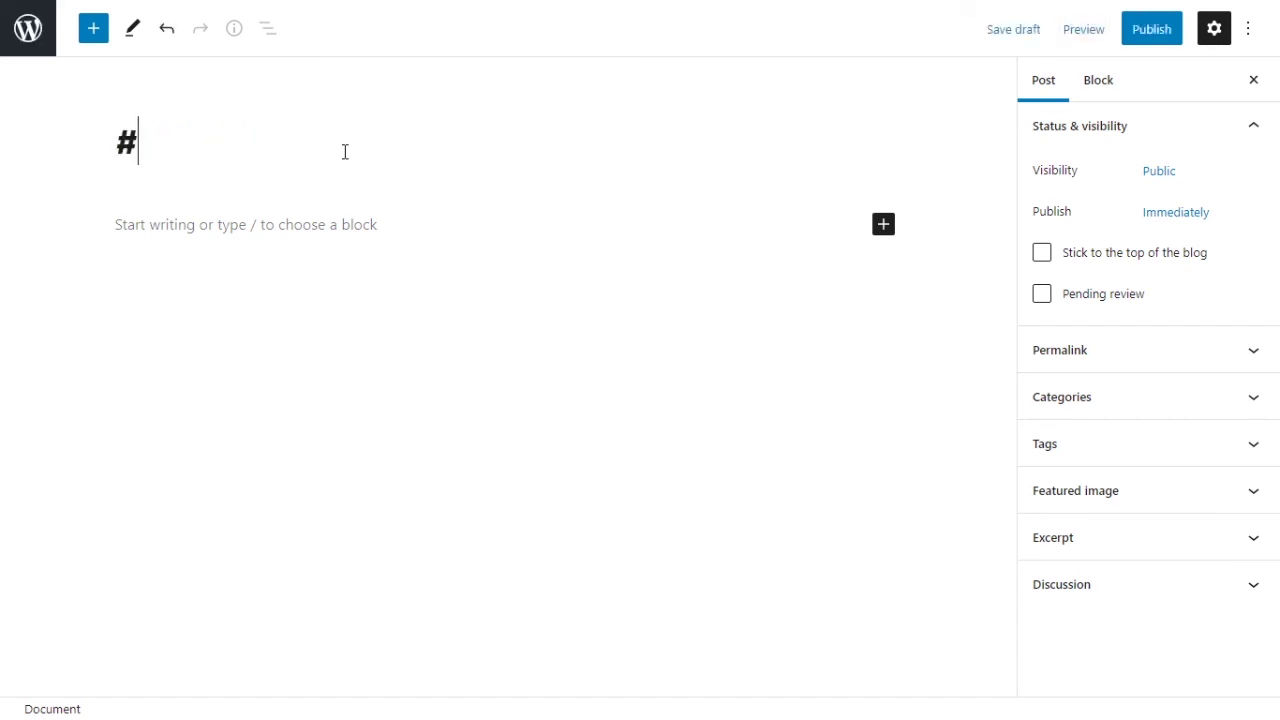
{"action": "type", "text": "3 "}
{"action": "type", "text": "Fill in the "}
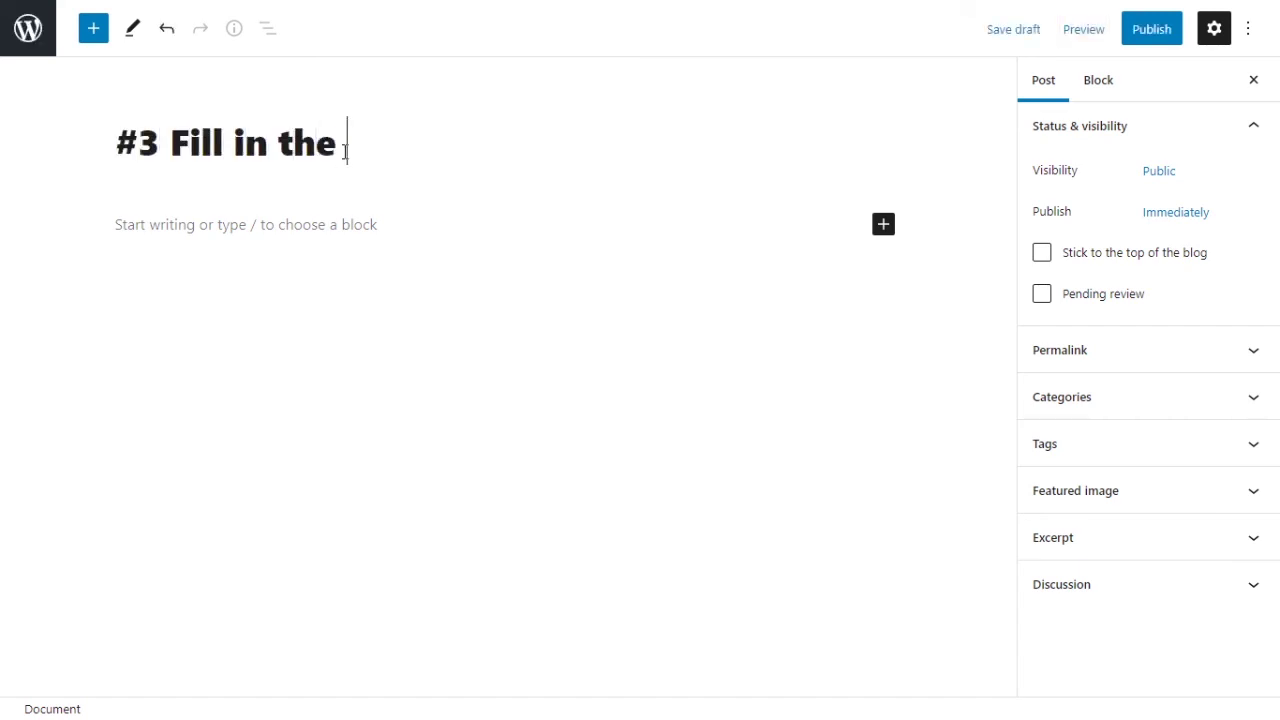
{"action": "type", "text": "blanks"}
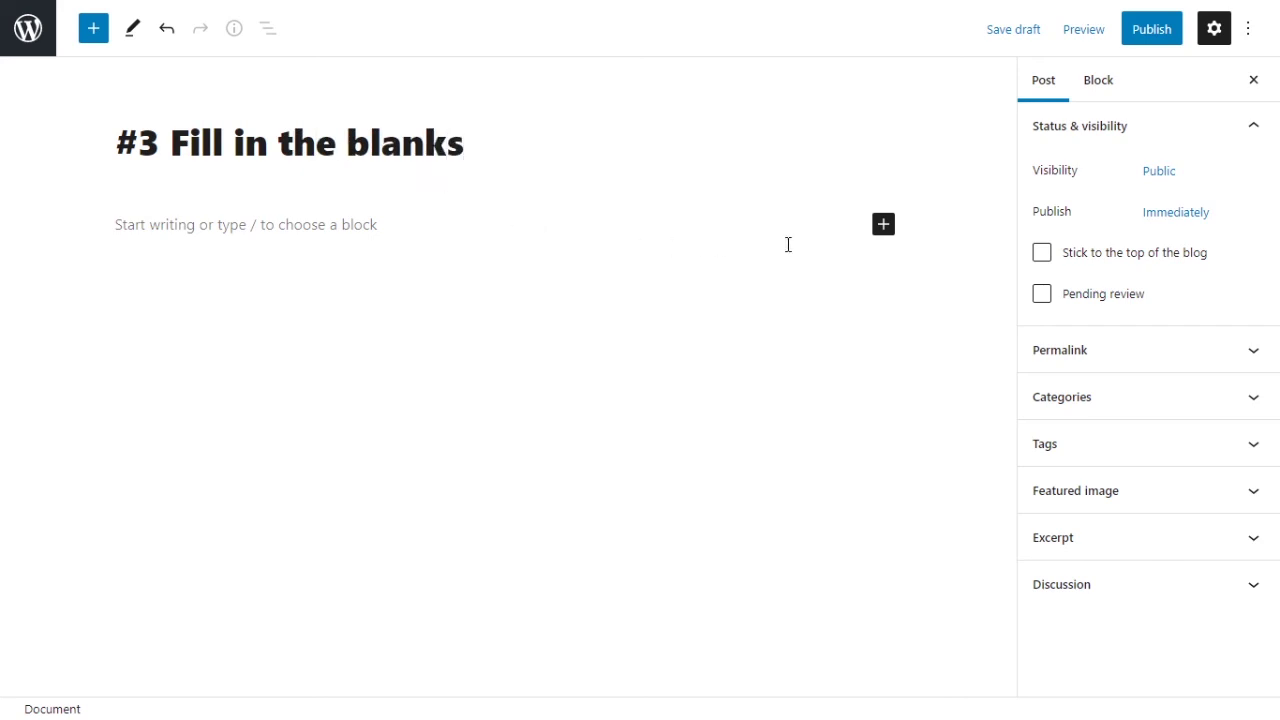
Add an empty Shortcode block to the post body via the block inserter search 'sho'
{"action": "left_click", "coordinate": [707, 246]}
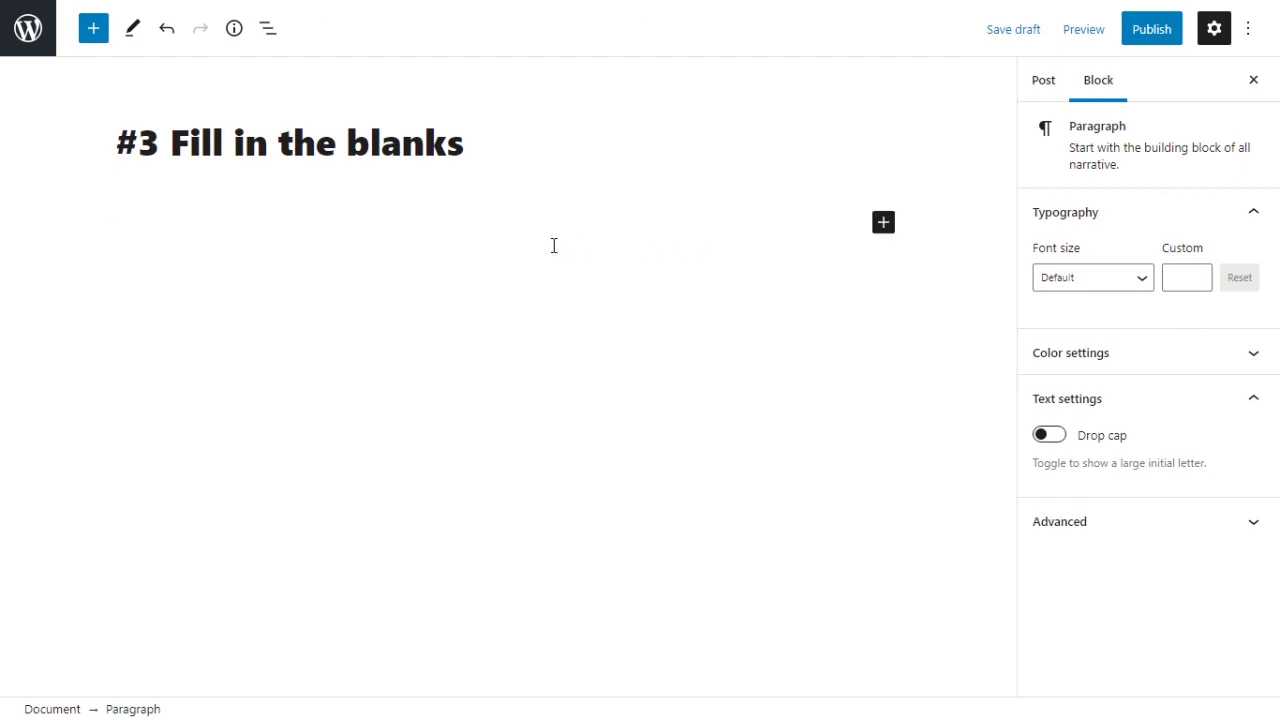
{"action": "left_click", "coordinate": [888, 223]}
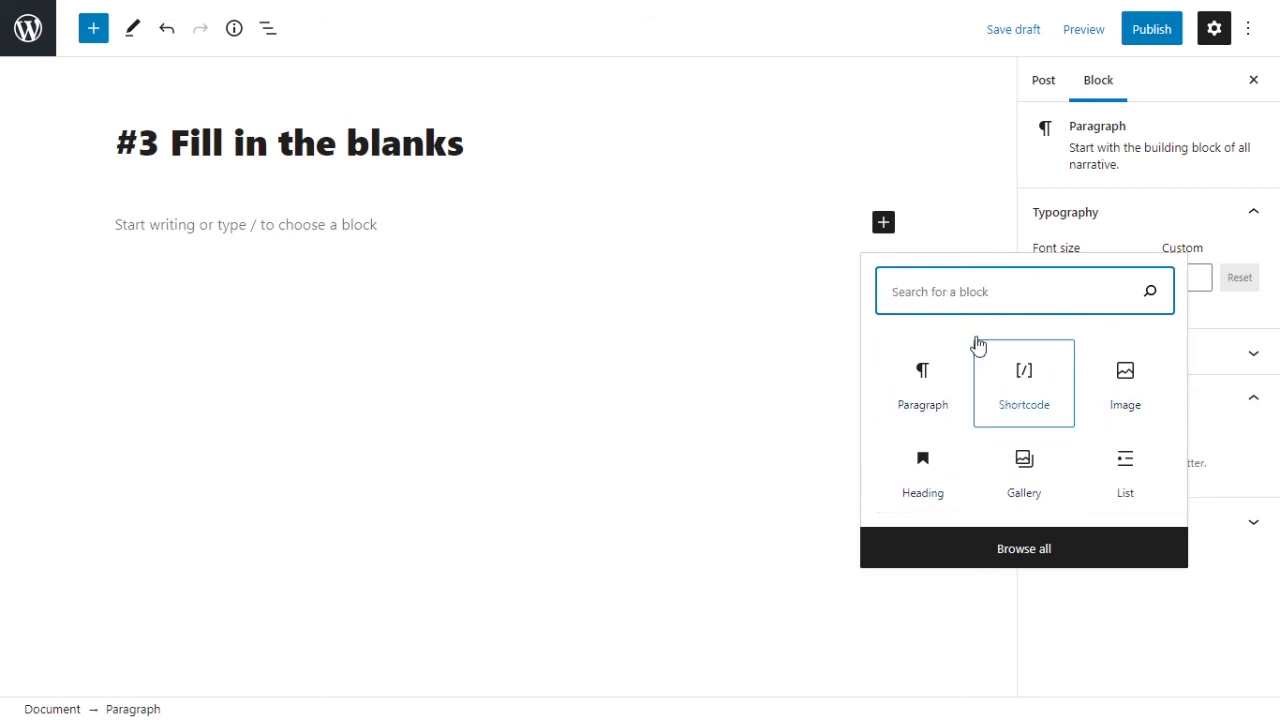
{"action": "type", "text": "sho"}
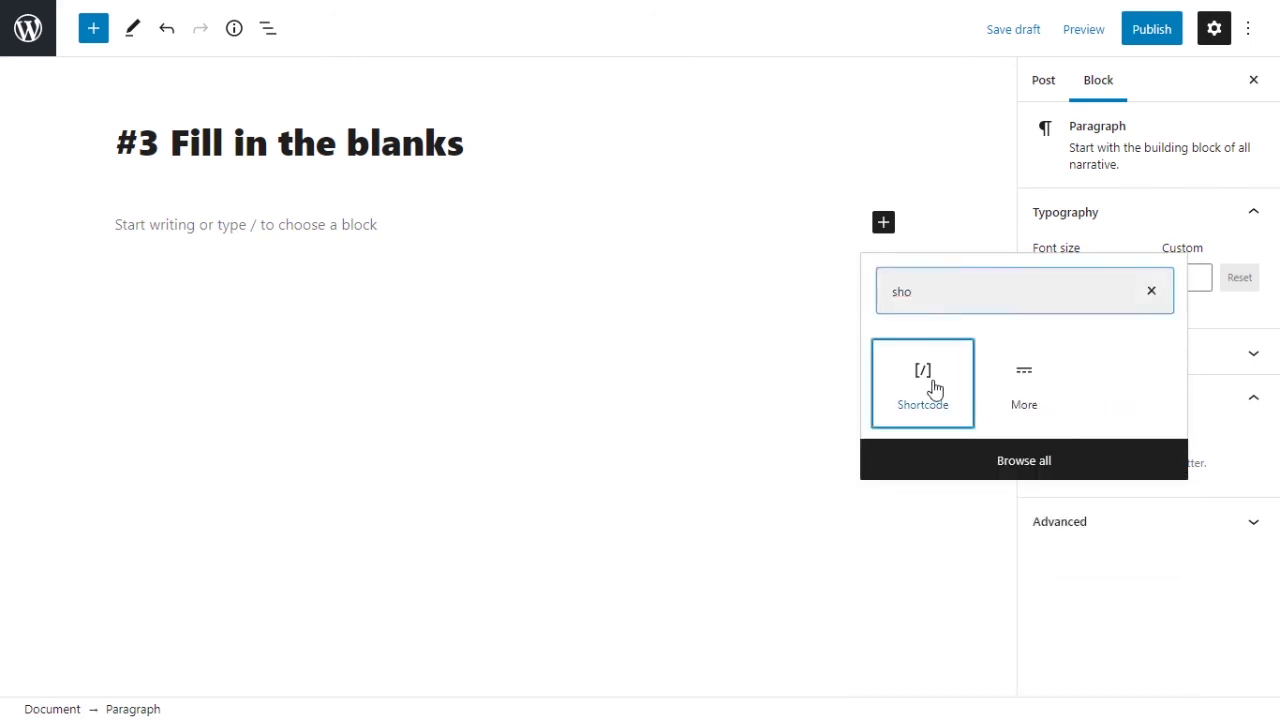
{"action": "left_click", "coordinate": [923, 383]}
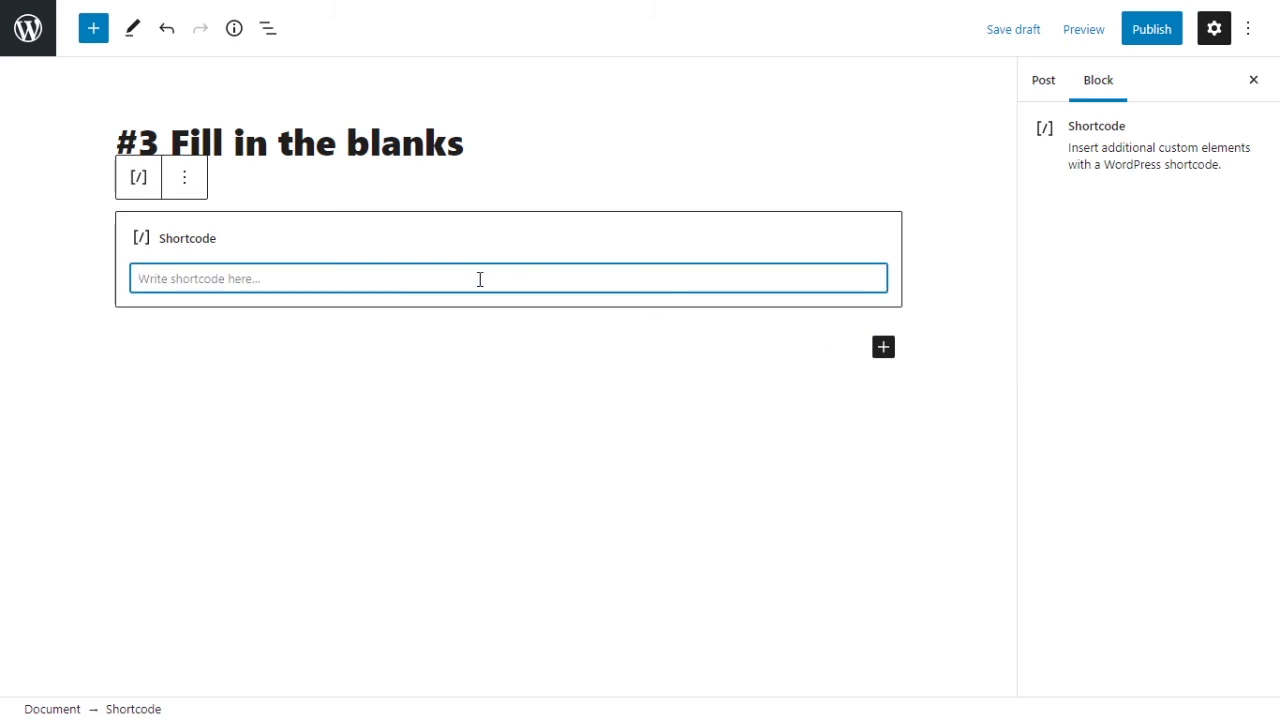
Paste [h5p id="3"] into the Shortcode block, publish the post, and go to the live post
{"action": "key", "text": "ctrl+v"}
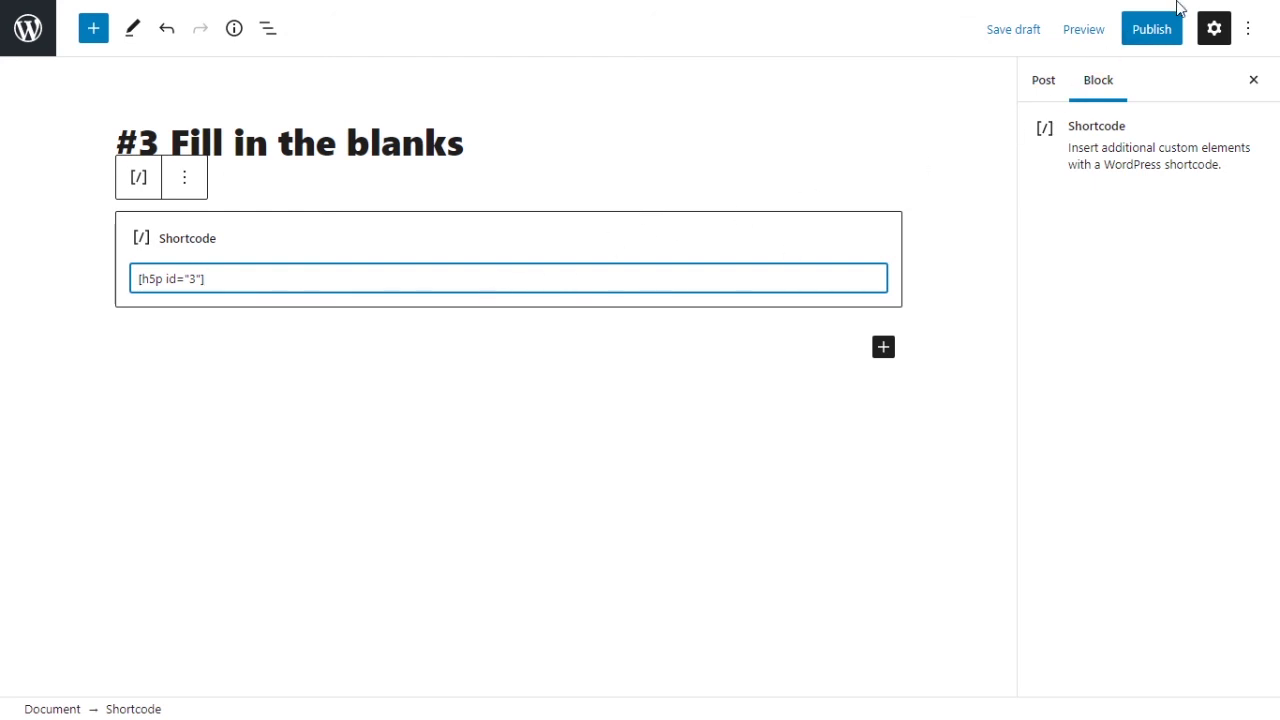
{"action": "left_click", "coordinate": [1157, 32]}
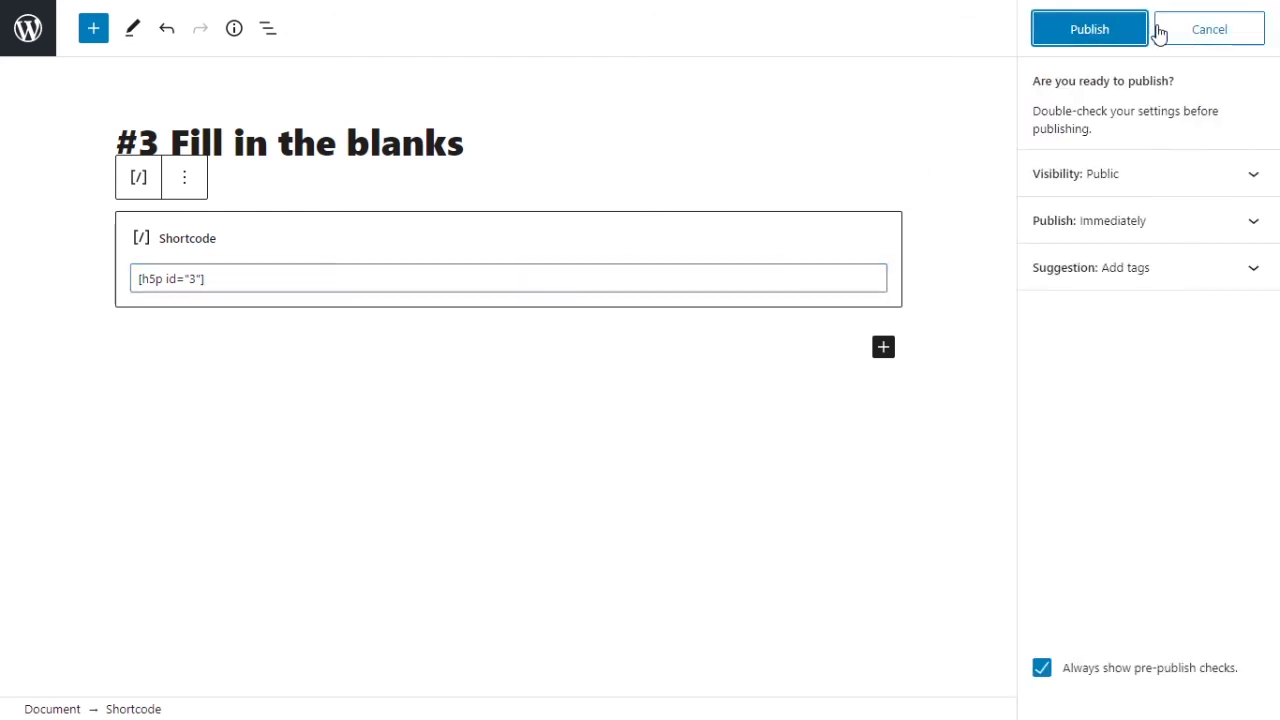
{"action": "left_click", "coordinate": [1086, 40]}
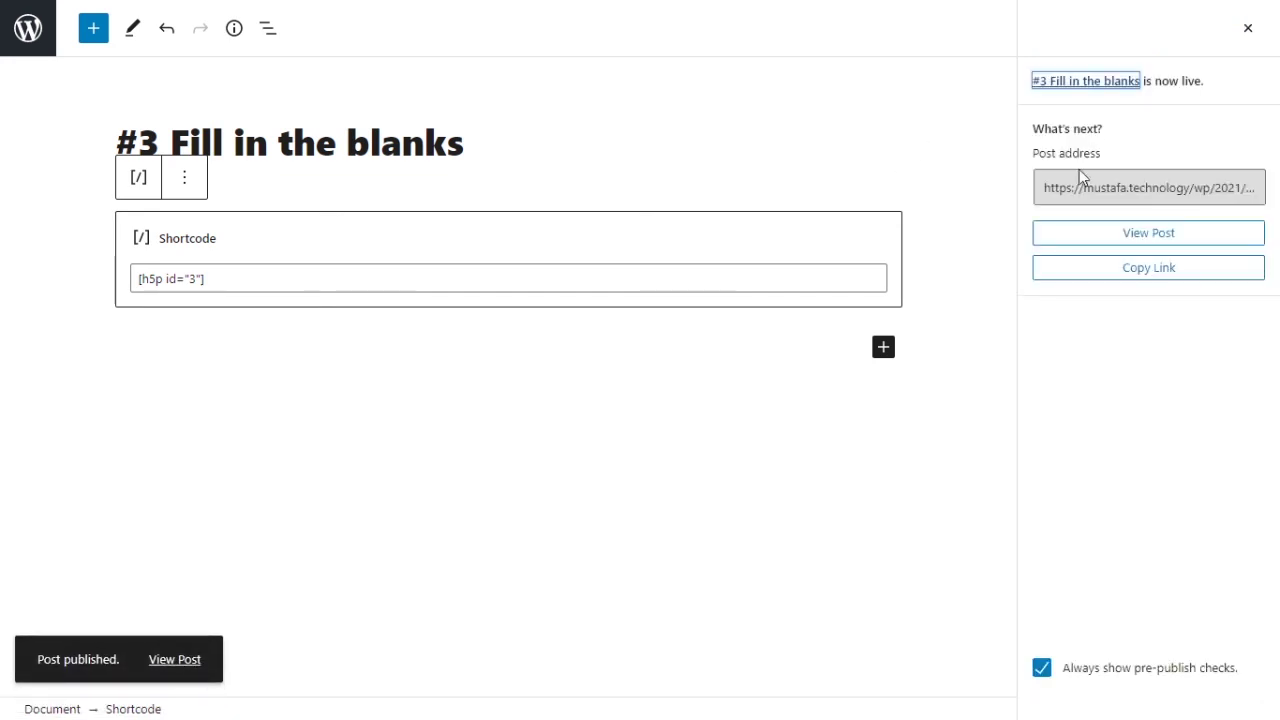
{"action": "left_click", "coordinate": [1176, 238]}
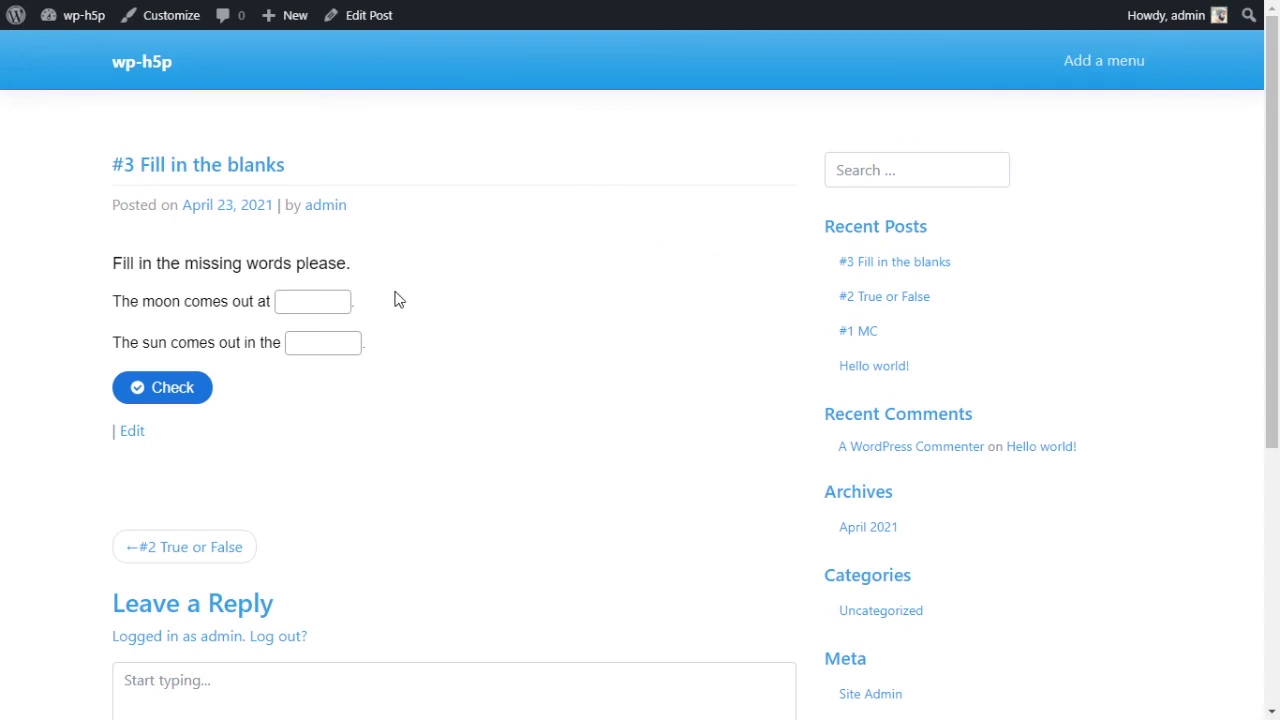
Try out the activity's two answer blanks on the live post
{"action": "left_click", "coordinate": [327, 299]}
{"action": "left_click", "coordinate": [309, 344]}
{"action": "left_click", "coordinate": [303, 300]}
{"action": "left_click", "coordinate": [305, 337]}
{"action": "left_click", "coordinate": [306, 301]}
{"action": "left_click", "coordinate": [438, 393]}
Fill the blanks with 'night' and 'morning' and check them for a 2/2 score
{"action": "left_click", "coordinate": [327, 298]}
{"action": "type", "text": "night"}
{"action": "key", "text": "Tab"}
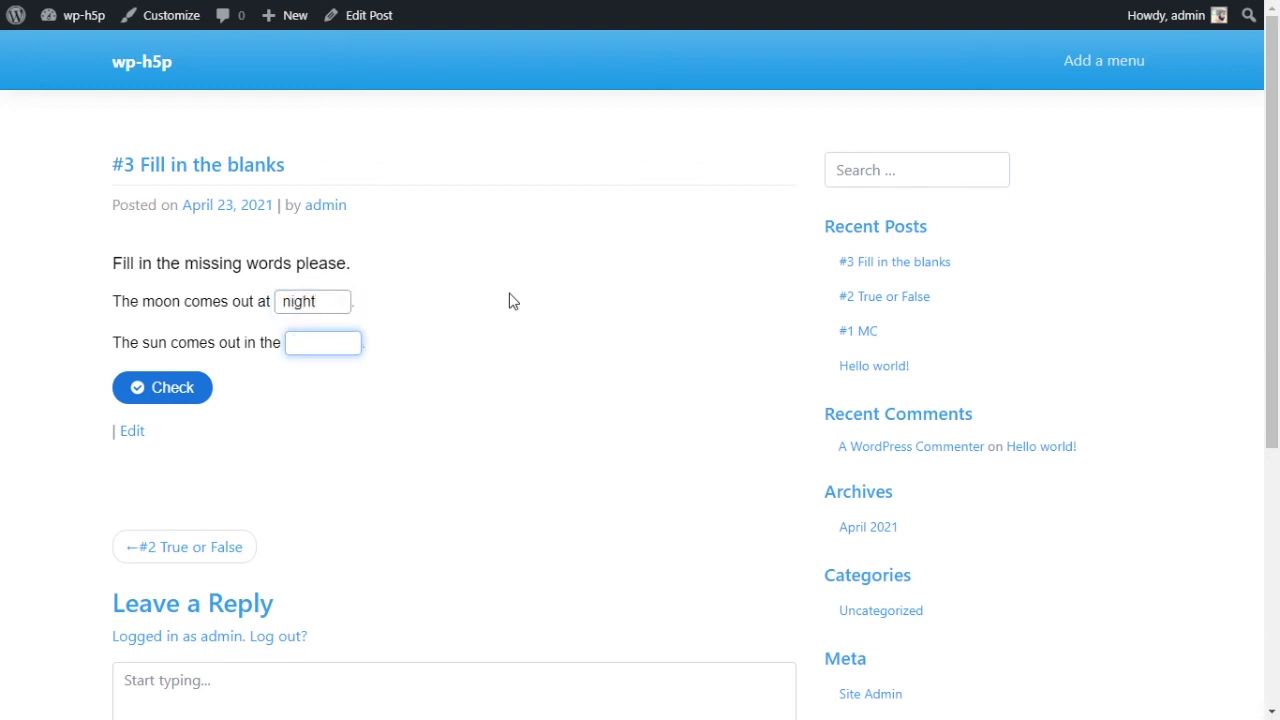
{"action": "type", "text": "morning"}
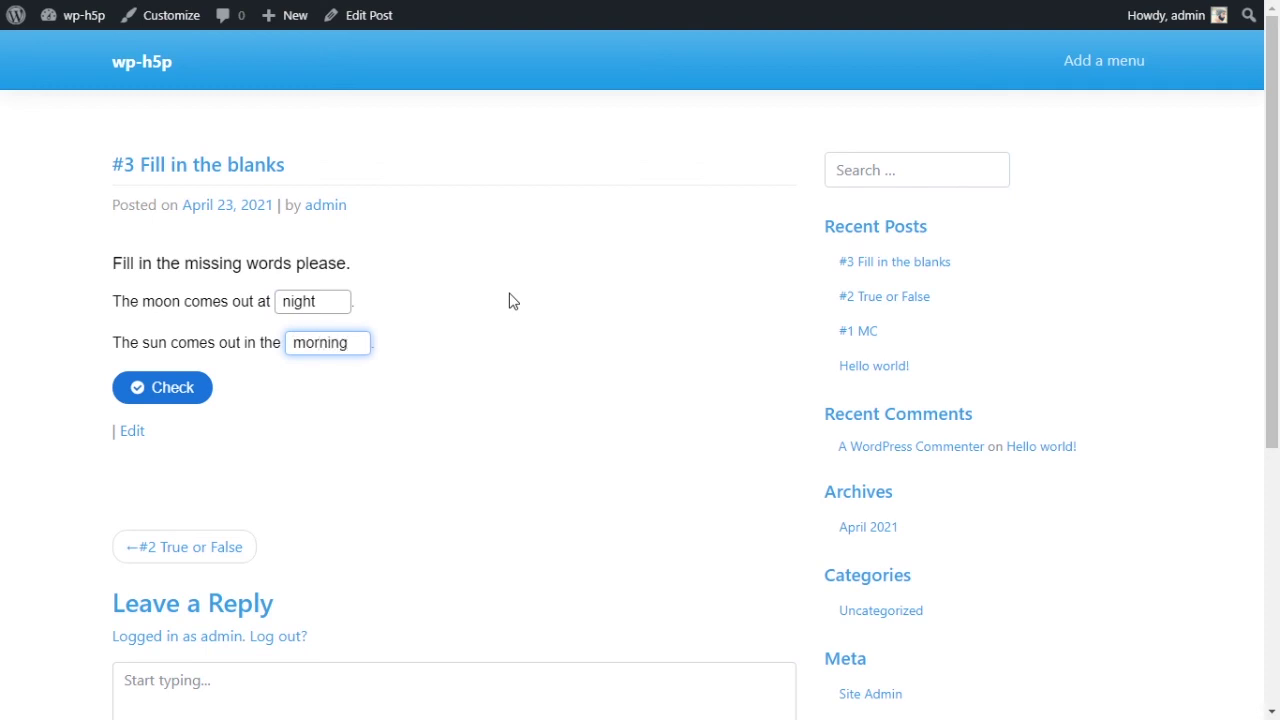
{"action": "left_click", "coordinate": [182, 380]}
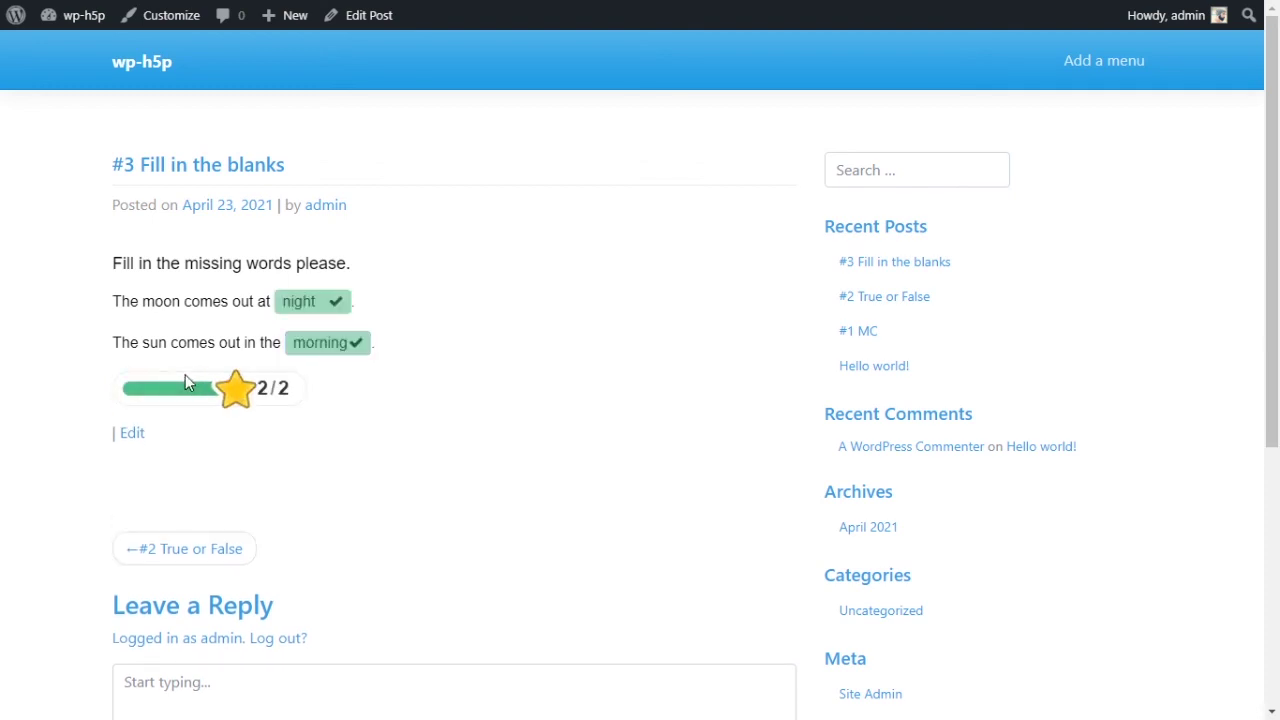